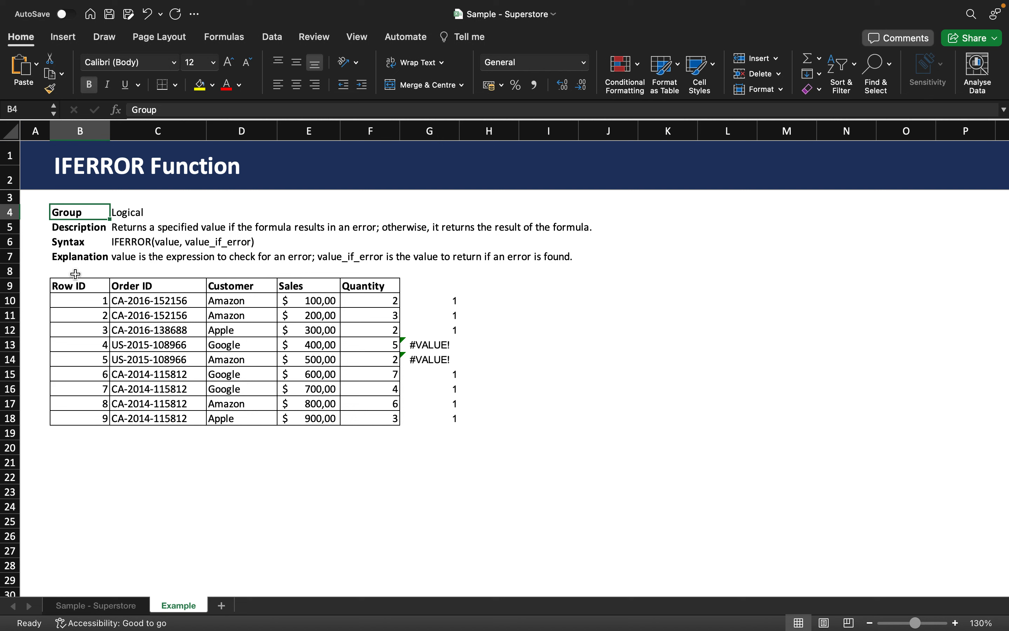
- Inspect the arguments of the FIND formula in cell G10
left_click(442, 304)
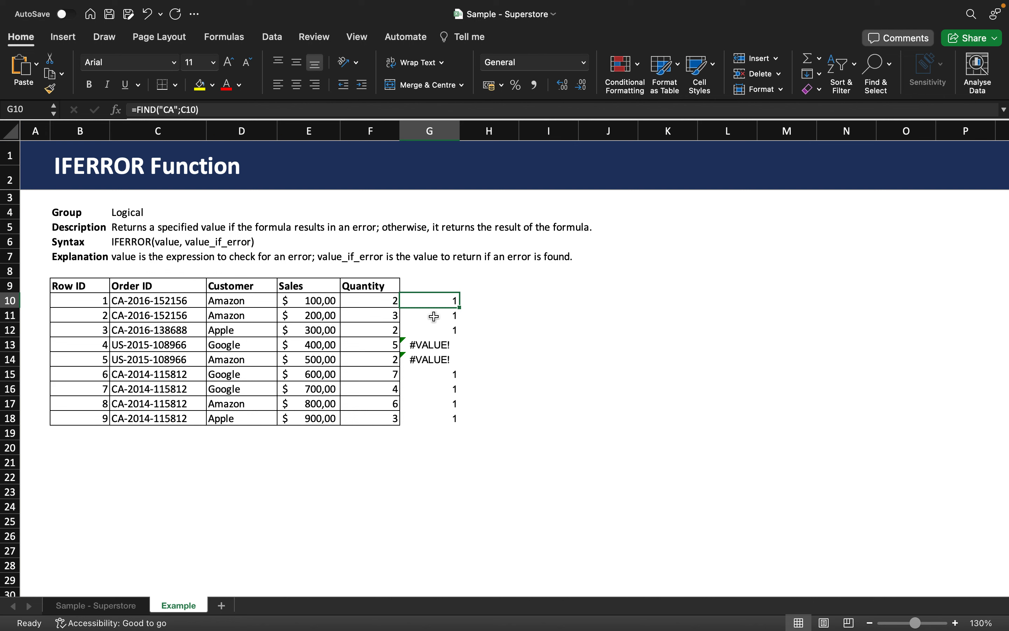
left_click(167, 110)
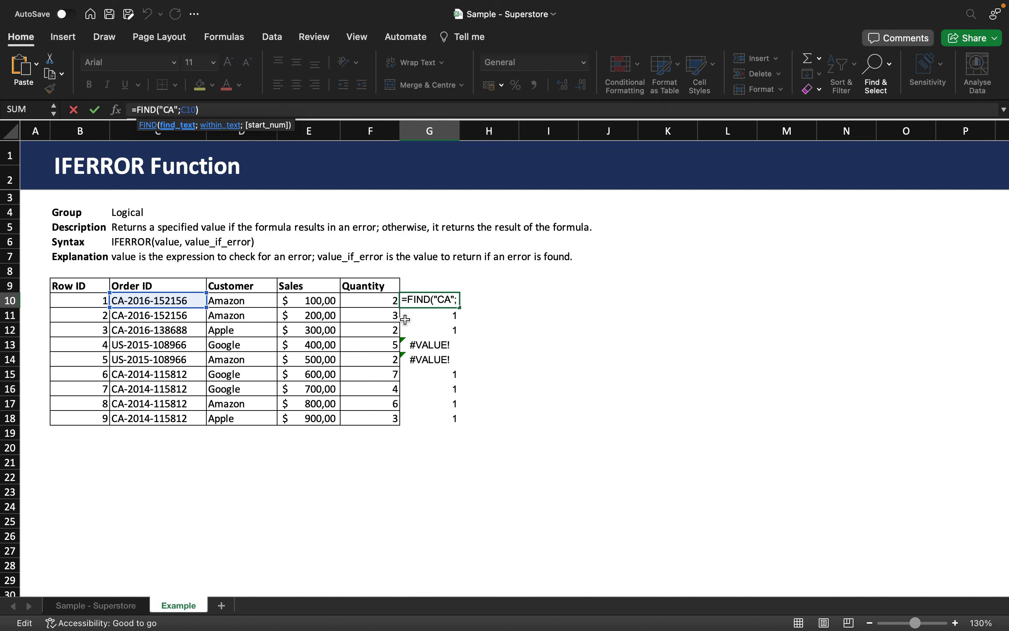
key("Return")
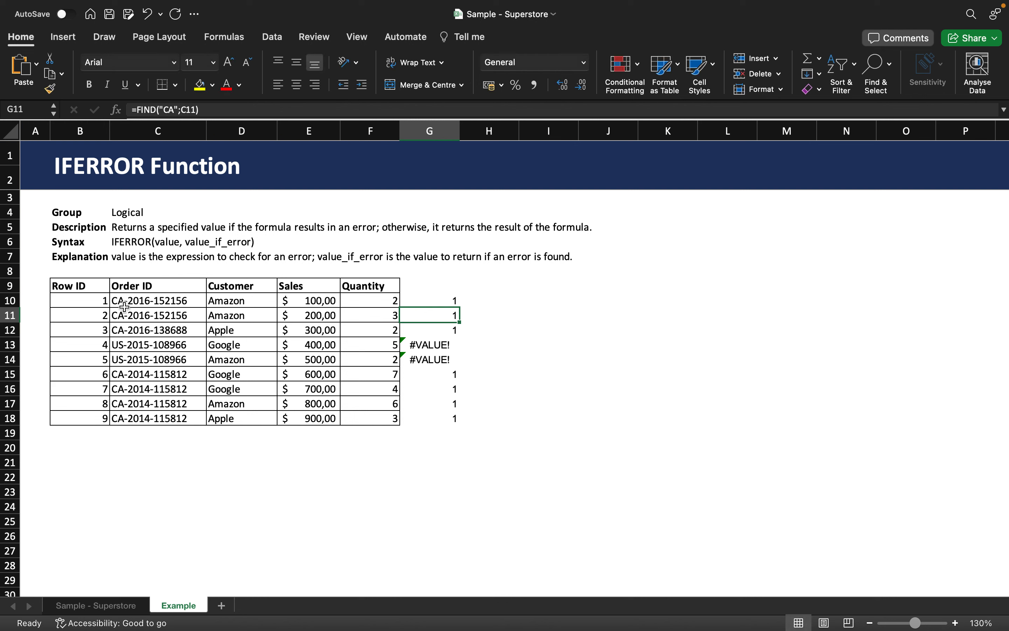
- Change the search text of the FIND formula in G10 to "2016"
left_click(446, 300)
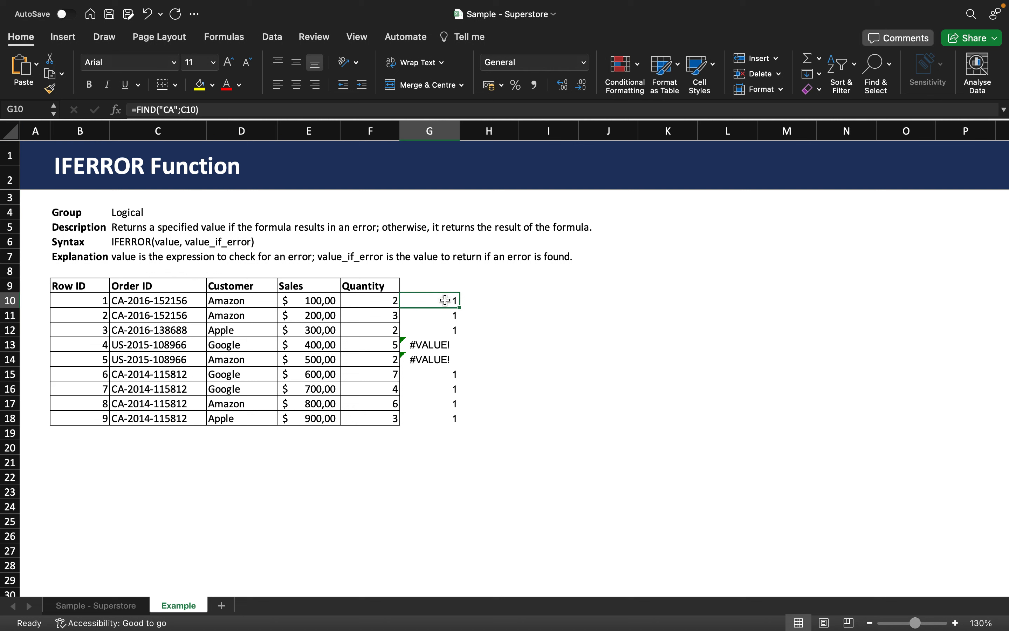
left_click(176, 110)
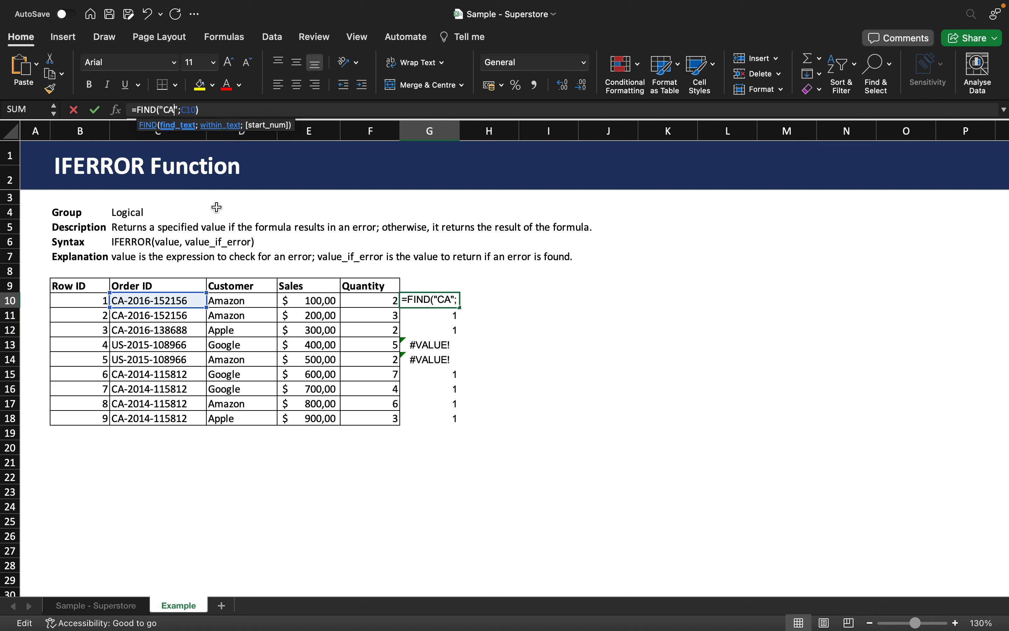
key("BackSpace")
key("BackSpace")
type("2016")
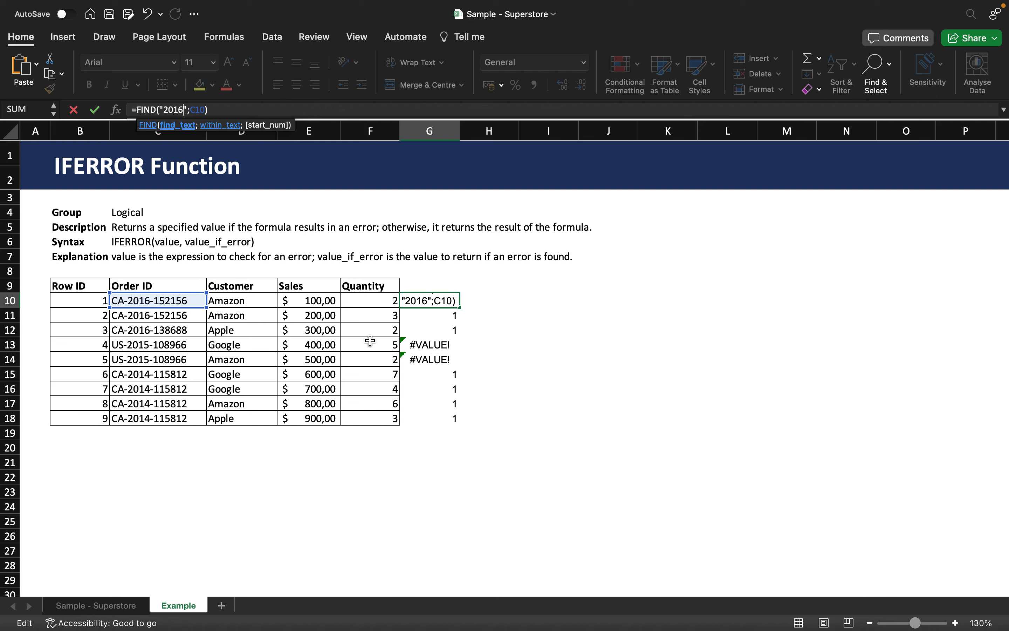
key("Return")
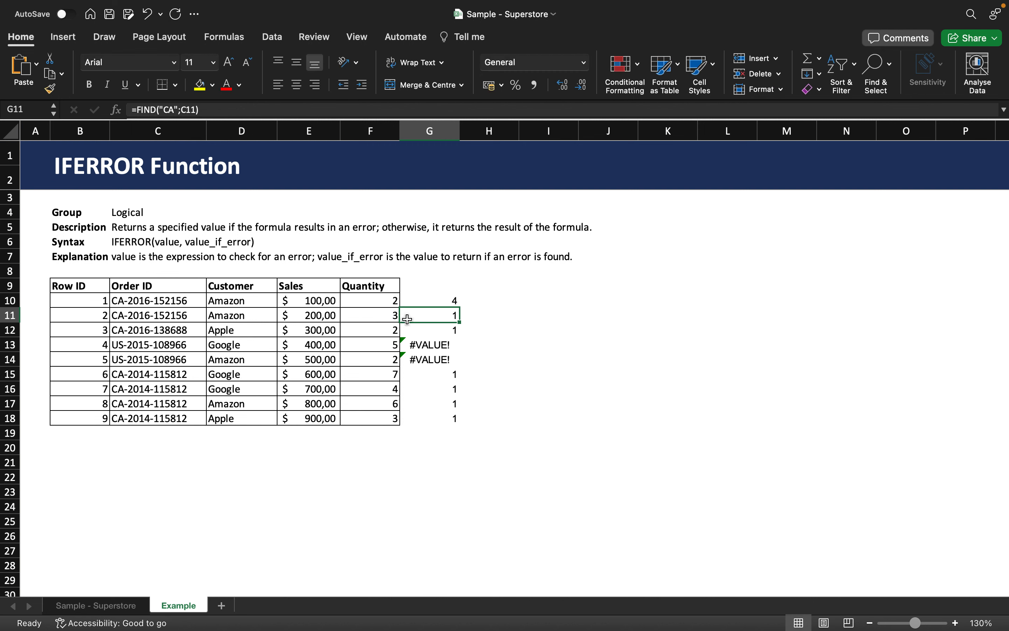
- Restore "CA" as the search text of the FIND formula in G10
left_click(437, 300)
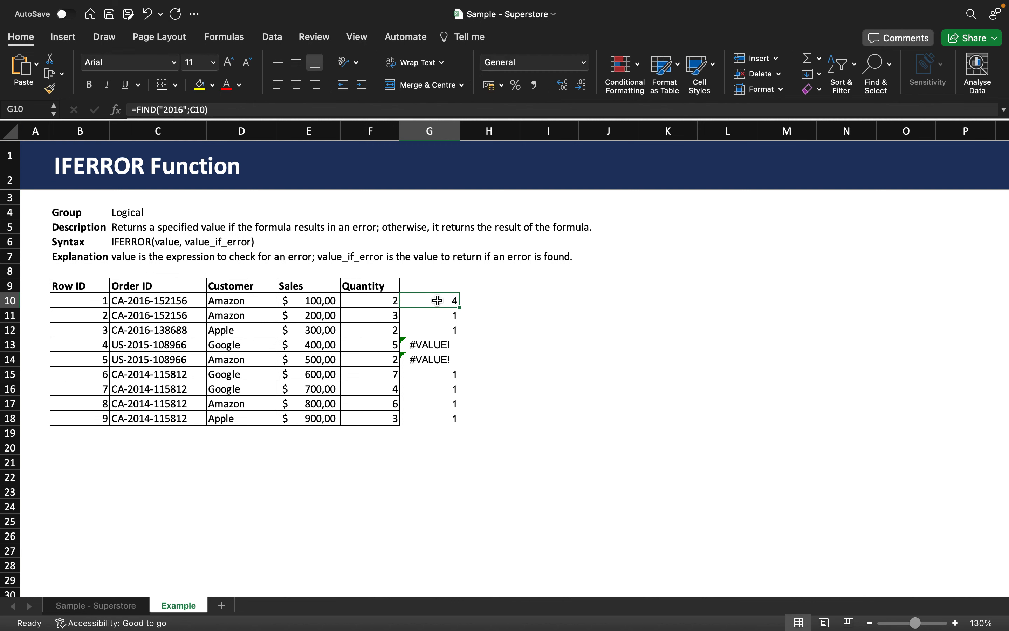
left_click(182, 110)
key("BackSpace")
key("BackSpace")
key("BackSpace")
key("BackSpace")
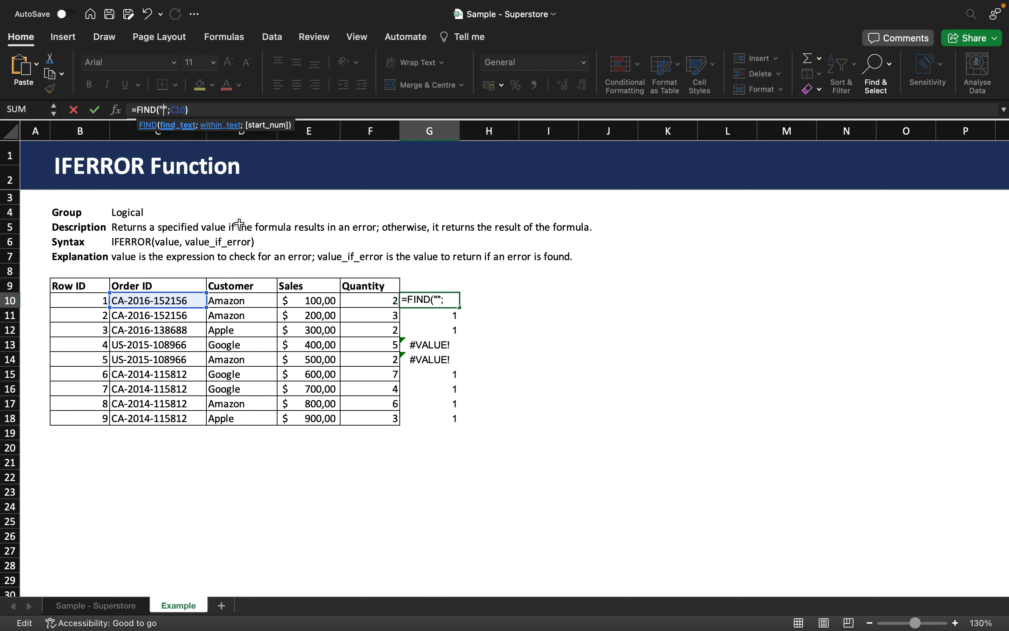
type("CA")
key("Return")
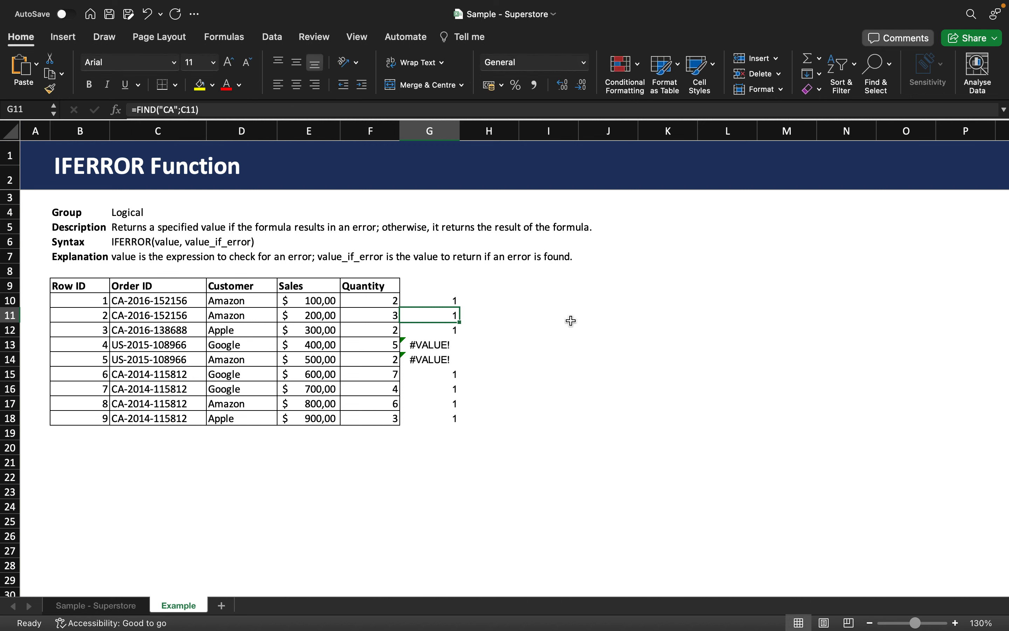
- Compare the FIND formulas in column G, especially G13 and G14, with the order IDs in C13 and C14
left_click(428, 302)
left_click(438, 345)
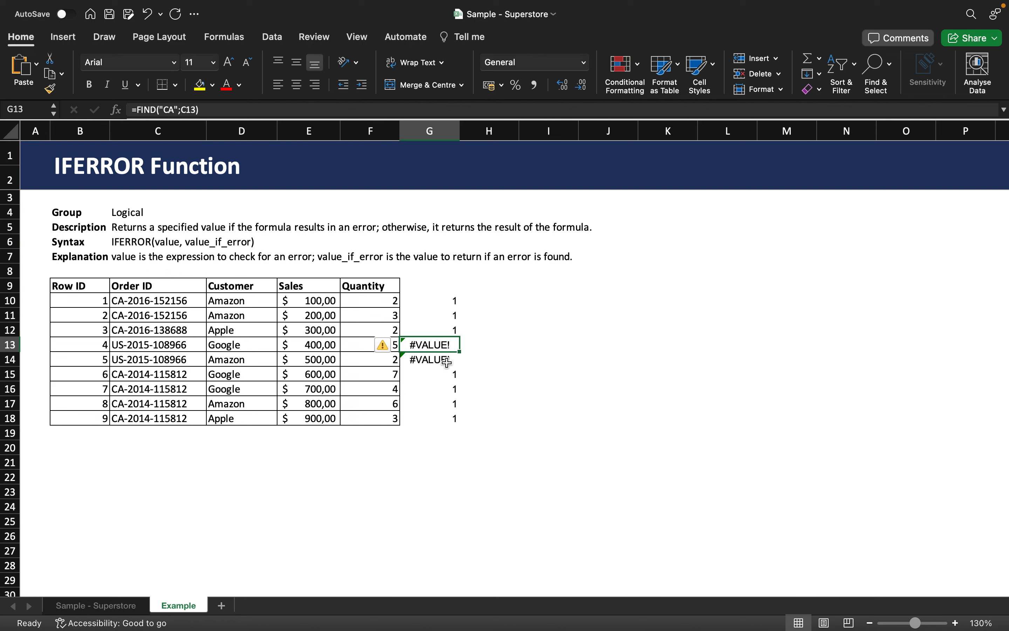
left_click(441, 329)
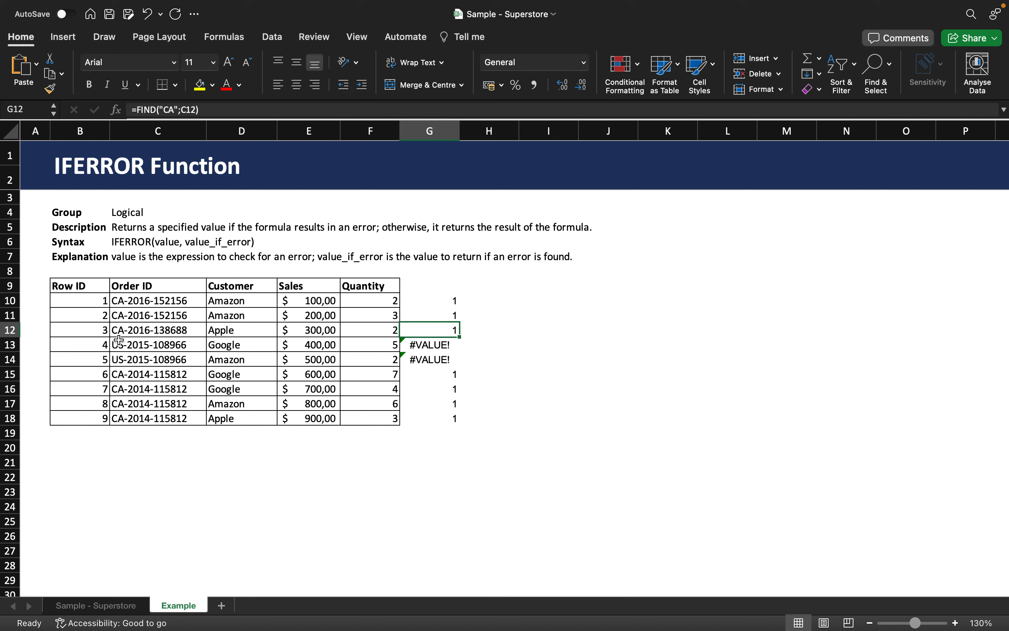
left_click(148, 345)
left_click(144, 359)
left_click(144, 348)
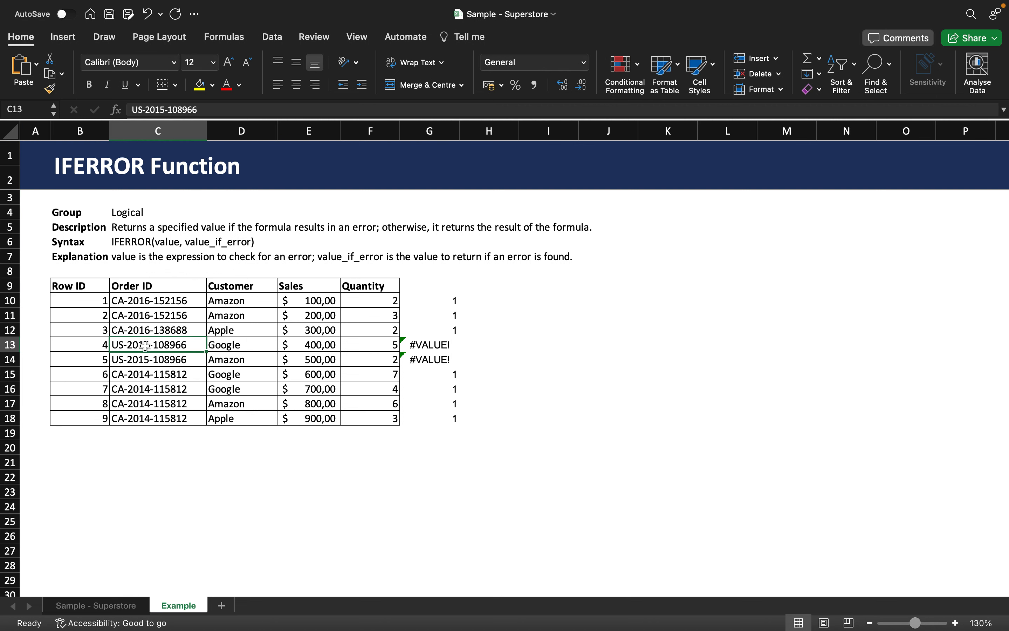
left_click(143, 357)
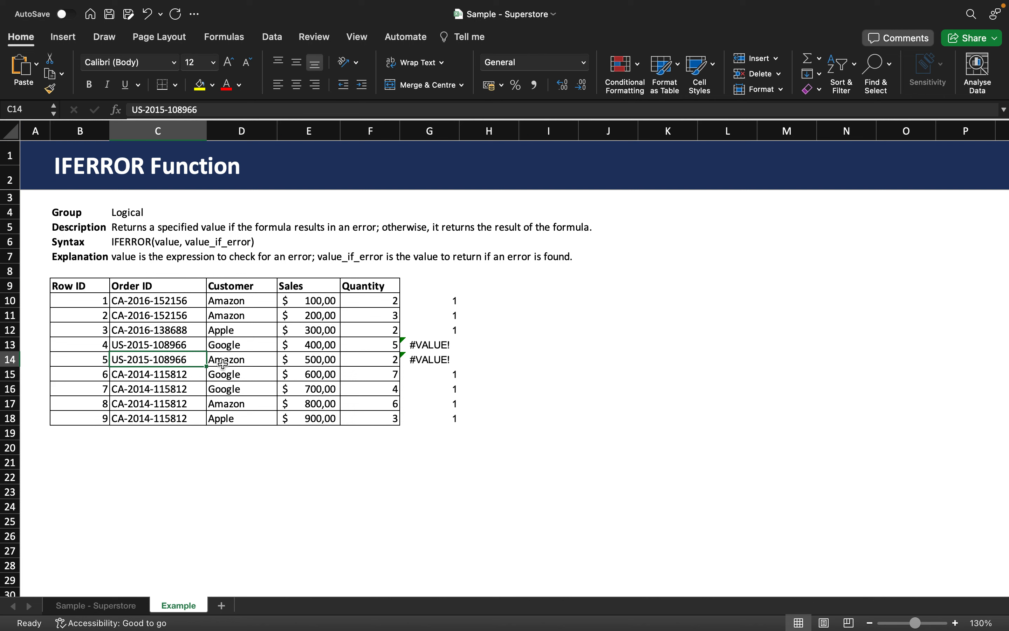
left_click(451, 345)
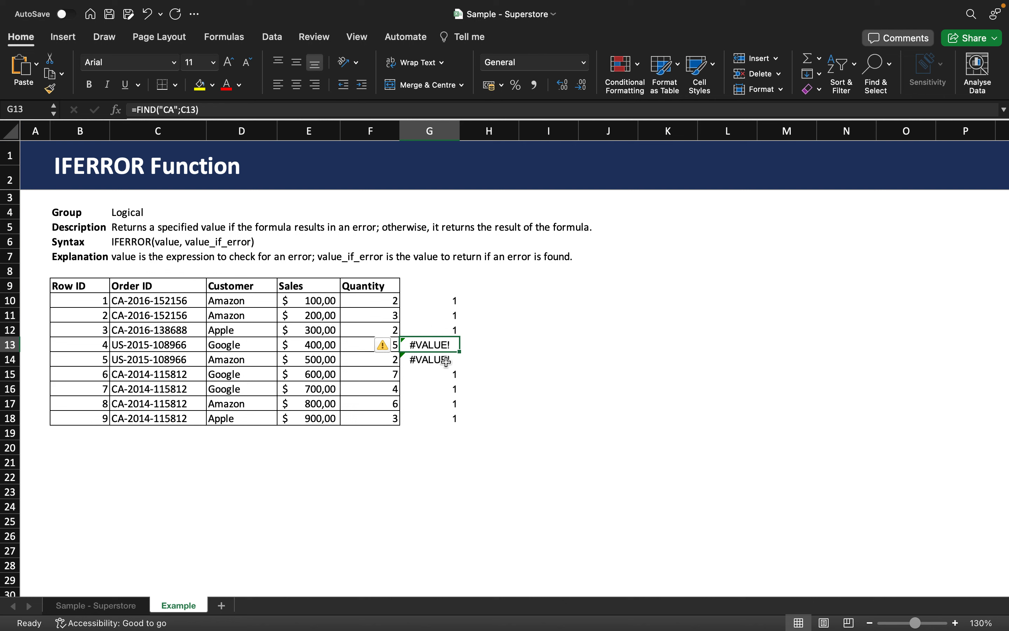
left_click(447, 361)
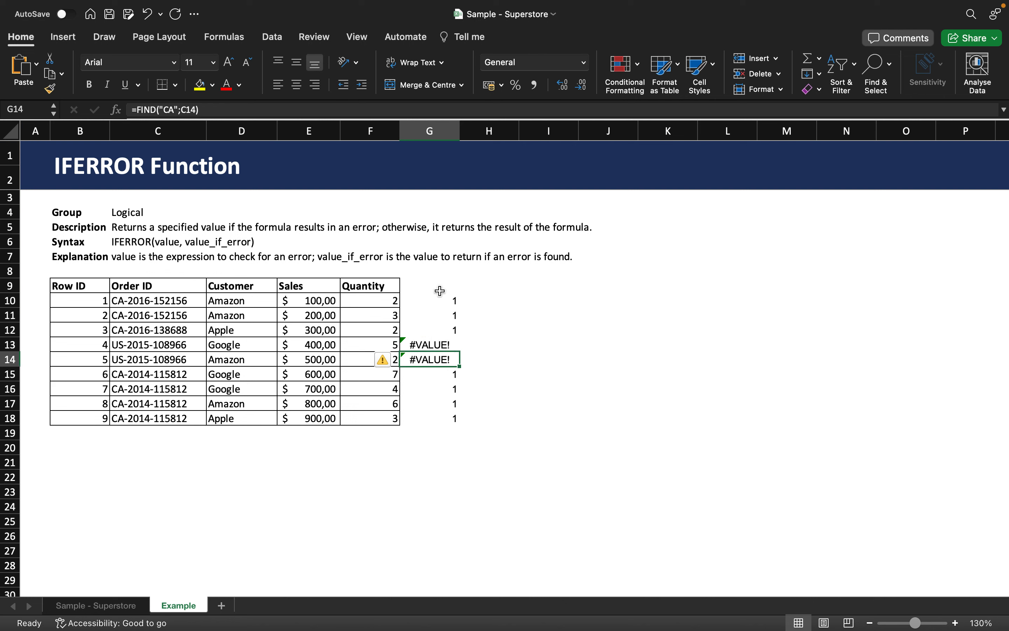
- Wrap the FIND formula in G10 in IFERROR with 0 as the error value: =IFERROR(FIND("CA";C10);0)
left_click(432, 302)
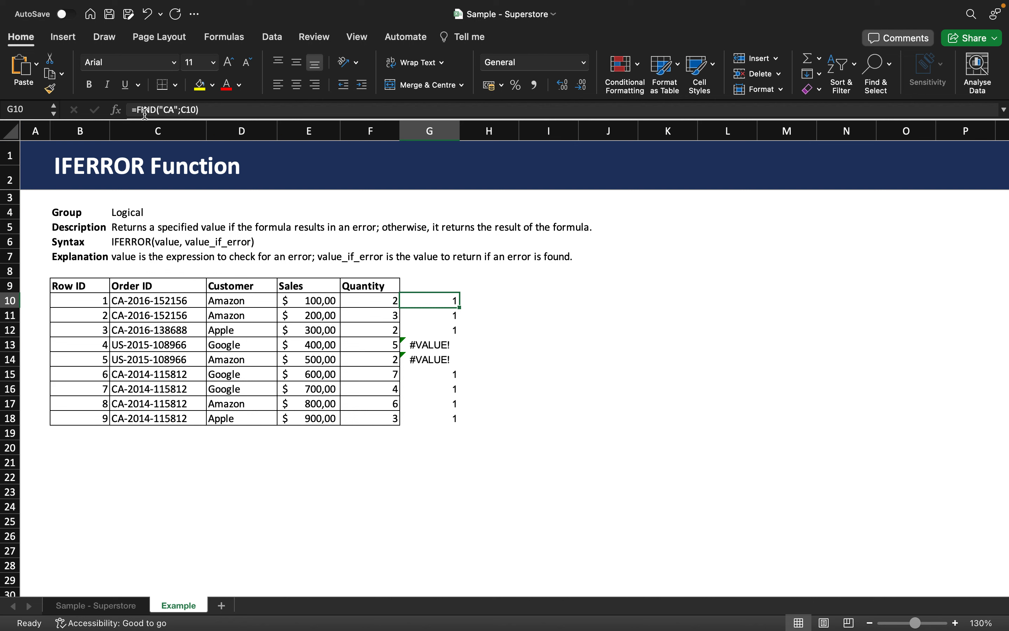
left_click(135, 110)
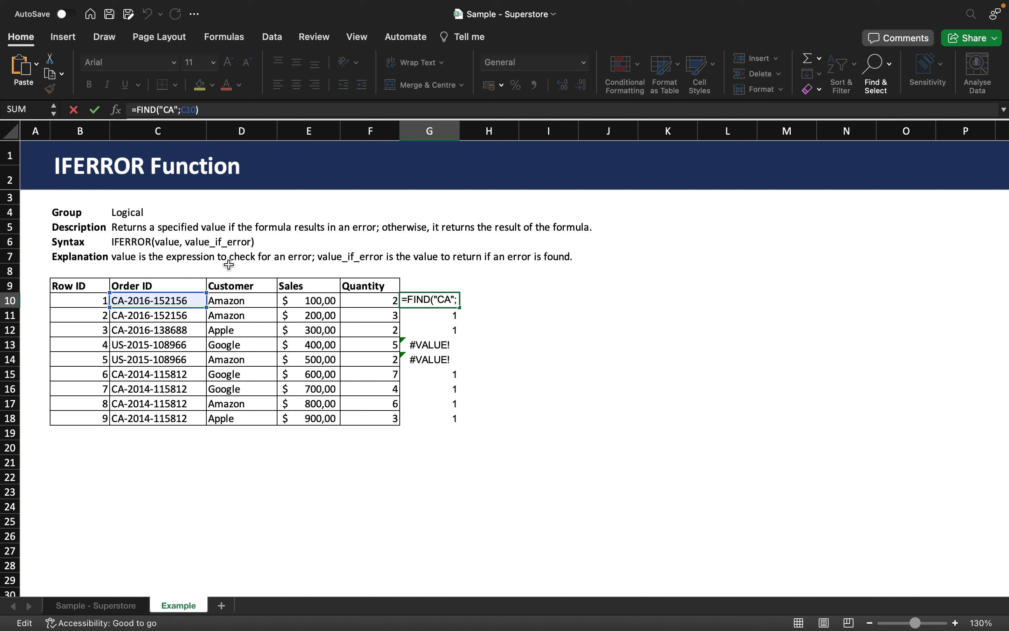
type("IFERROR")
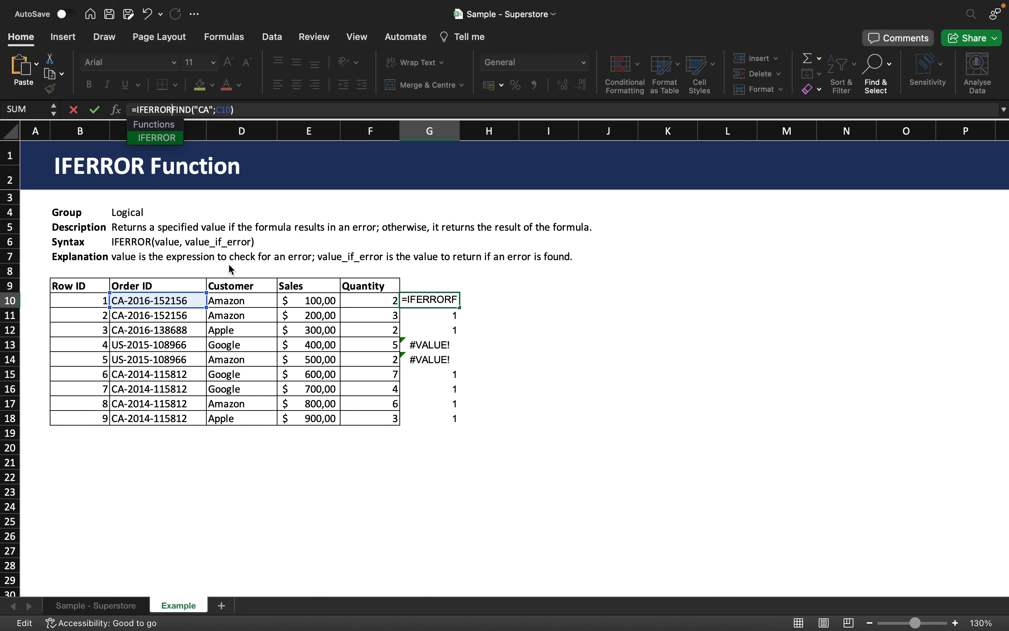
type("(")
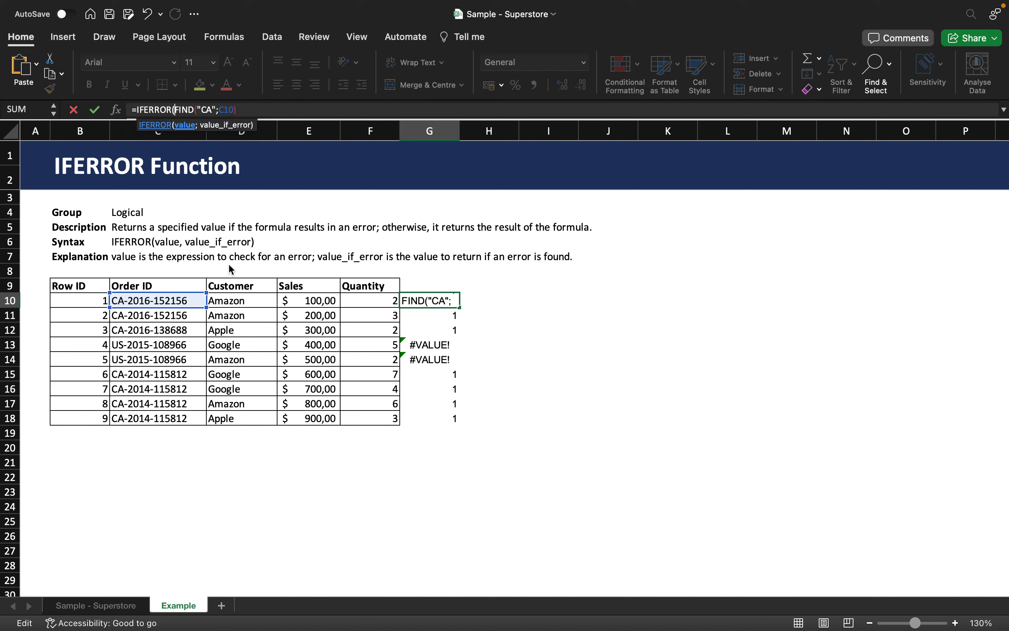
left_click(268, 110)
type(";")
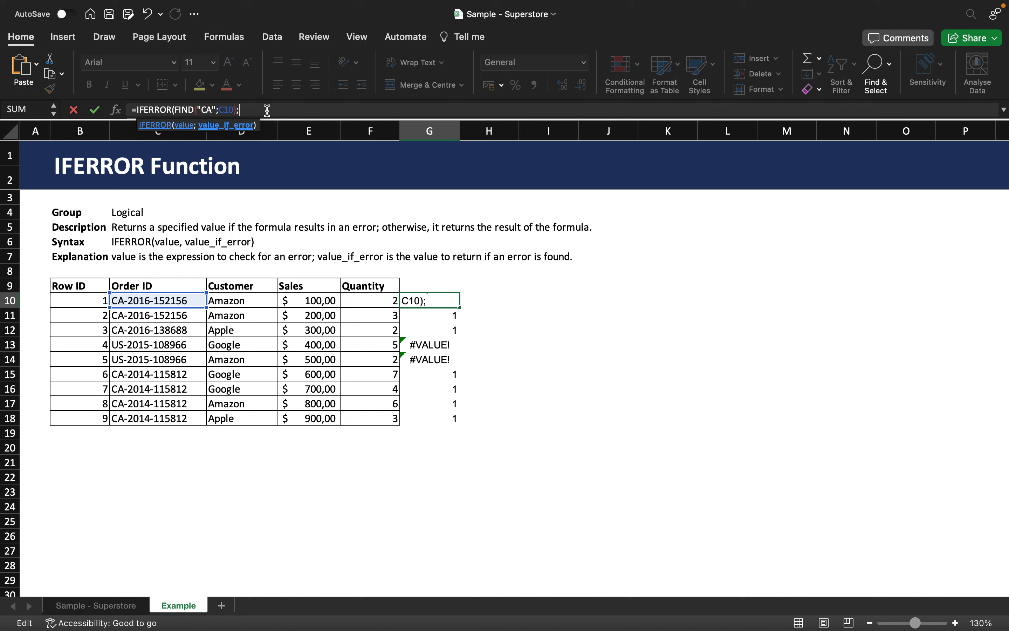
type("0)")
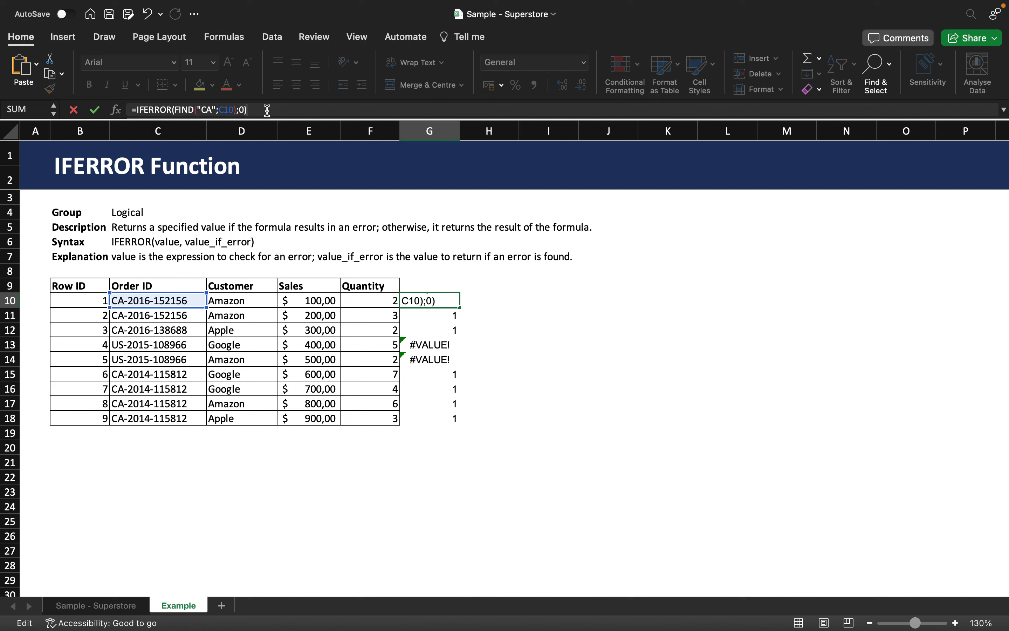
key("Return")
- Fill the IFERROR formula from G10 down to G18 and check cells G13 and G14
left_click(433, 302)
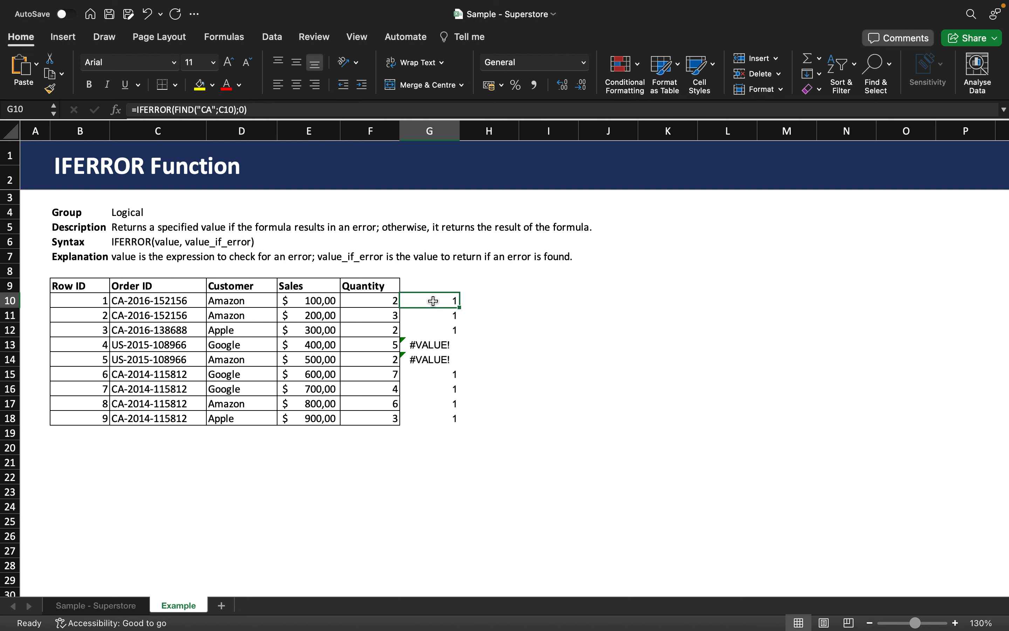
left_click_drag(456, 313, 443, 421)
left_click(445, 347)
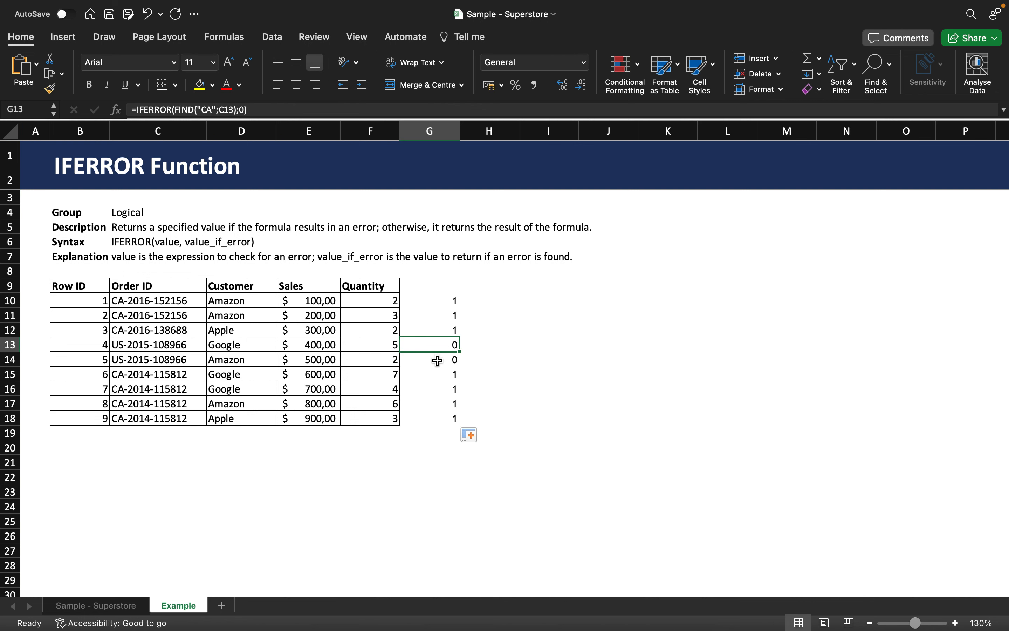
left_click(435, 359)
left_click(440, 344)
left_click(449, 364)
left_click(445, 350)
- Enter =IF(G10:G18=1;"Canada";"USA") in H10 to label every order row by country
left_click(492, 306)
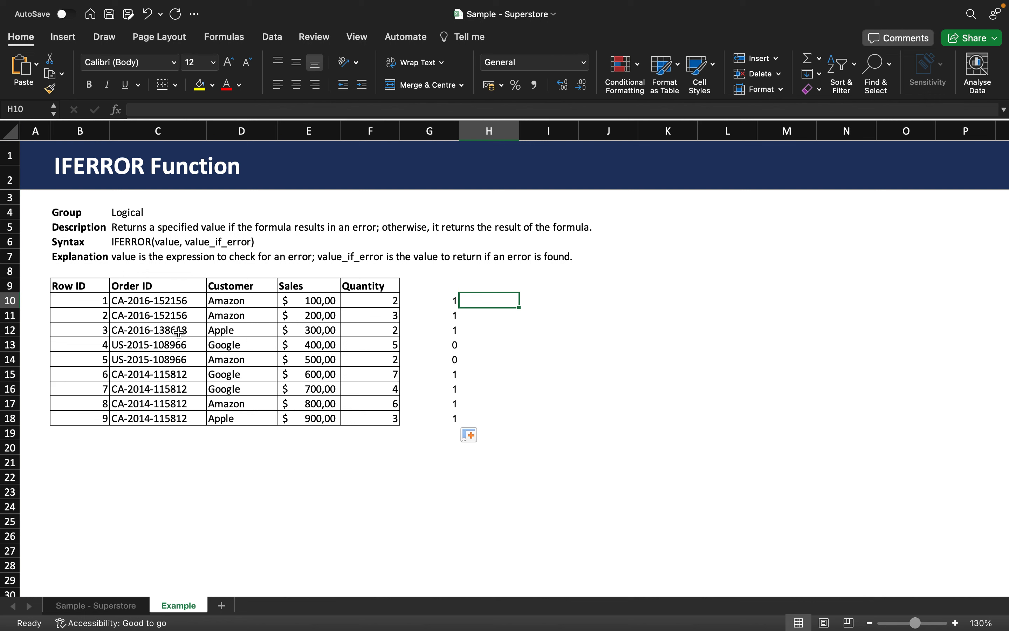
double_click(492, 301)
type("=IF")
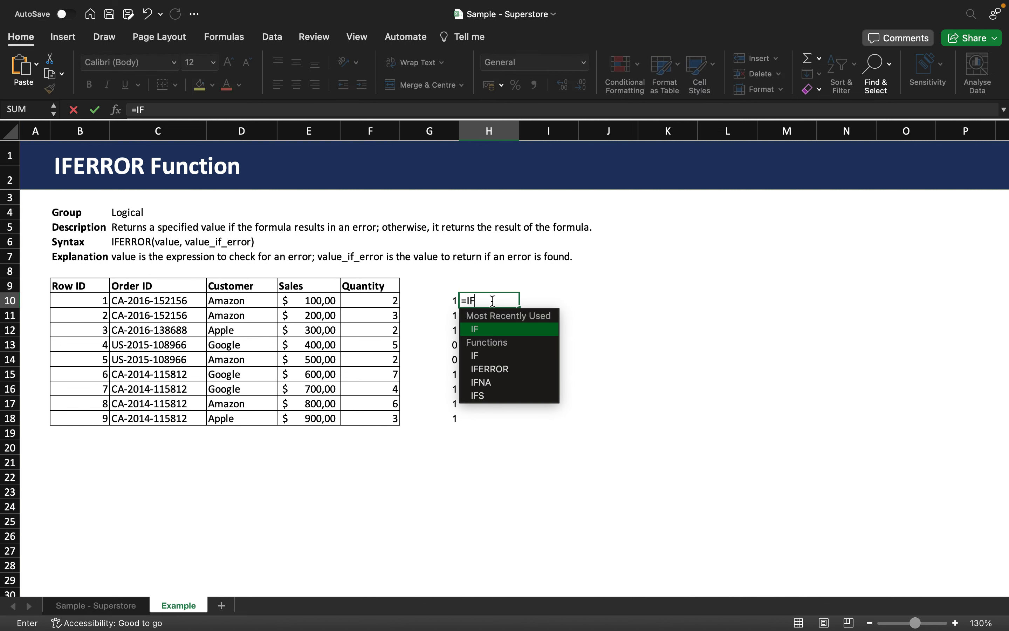
type("(")
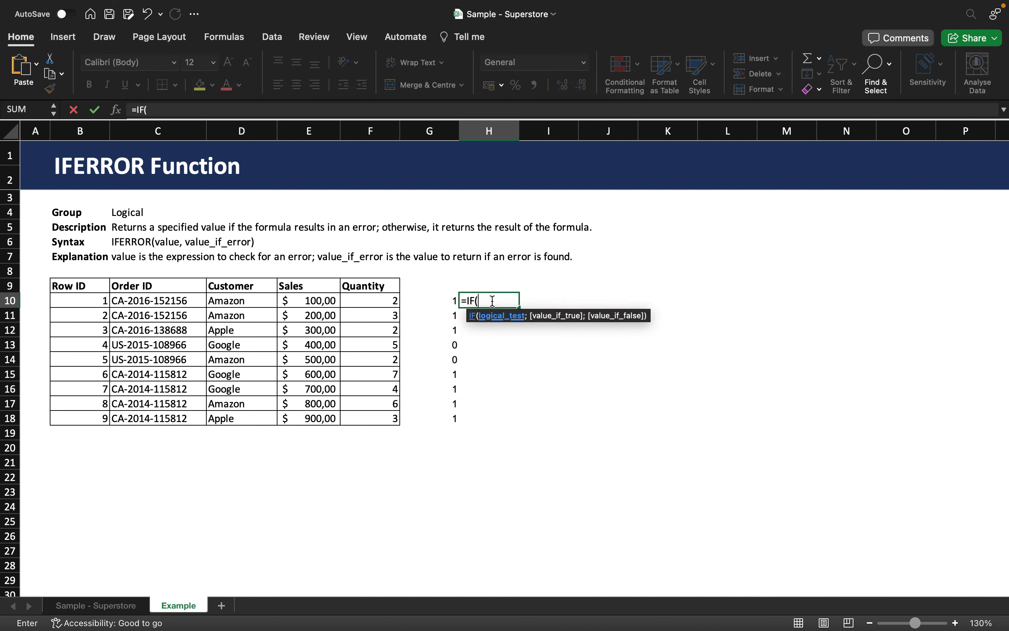
left_click(437, 300)
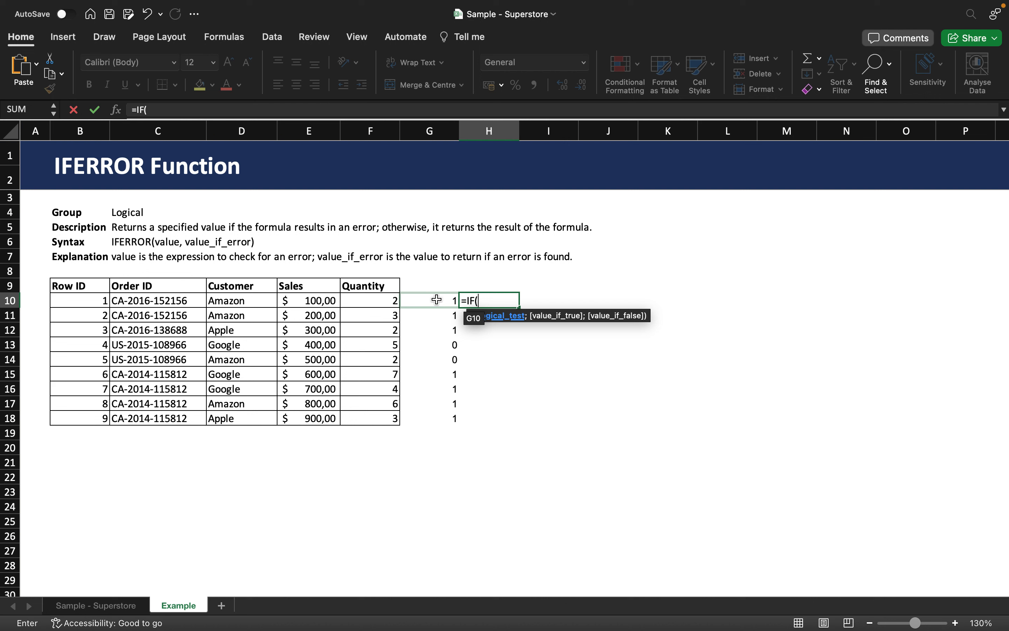
left_click(437, 299)
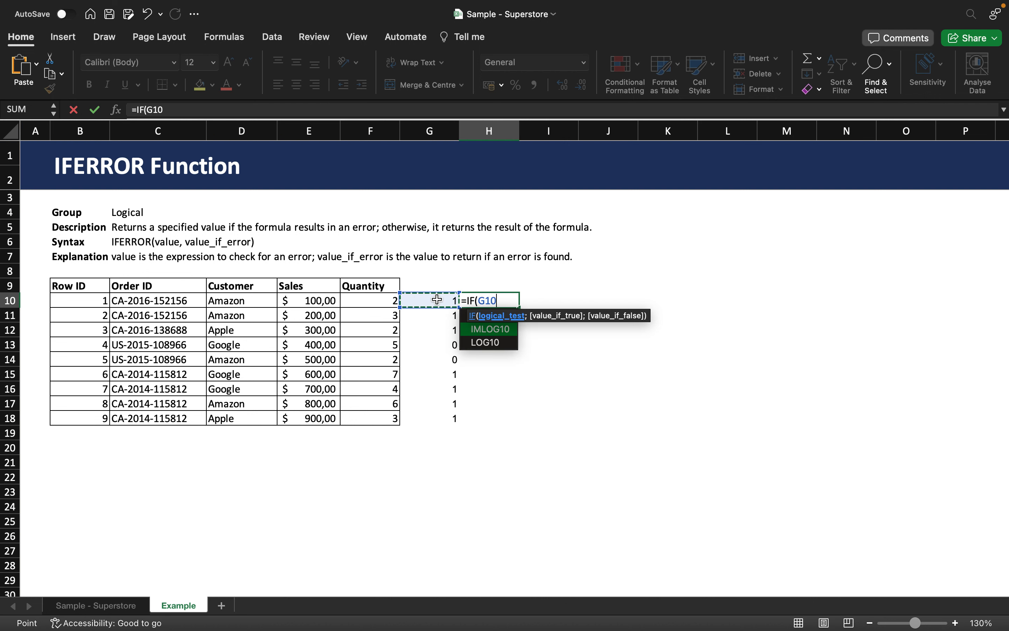
type("=1")
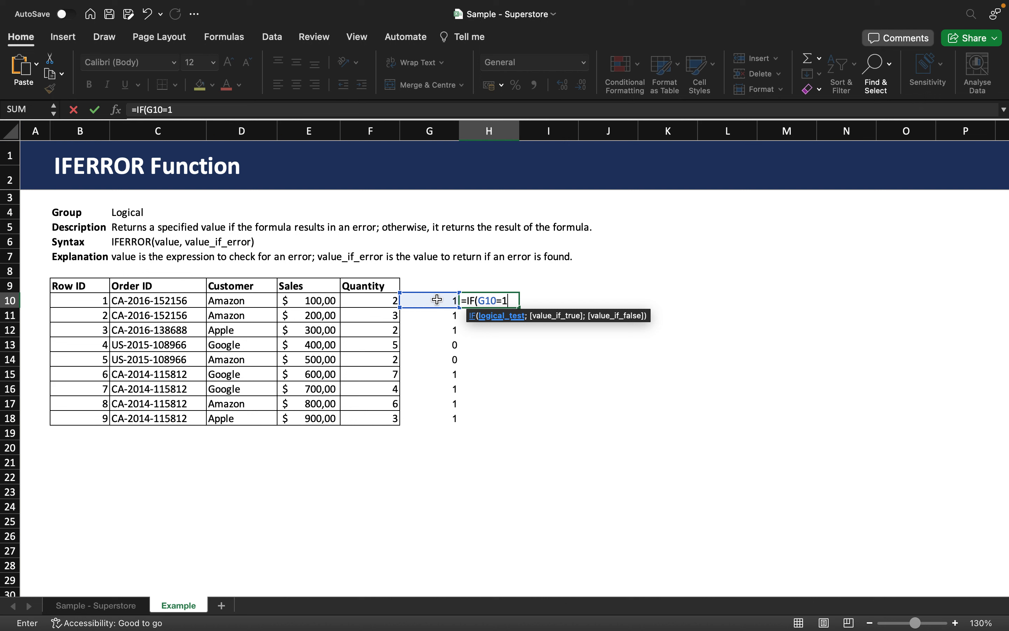
type(";")
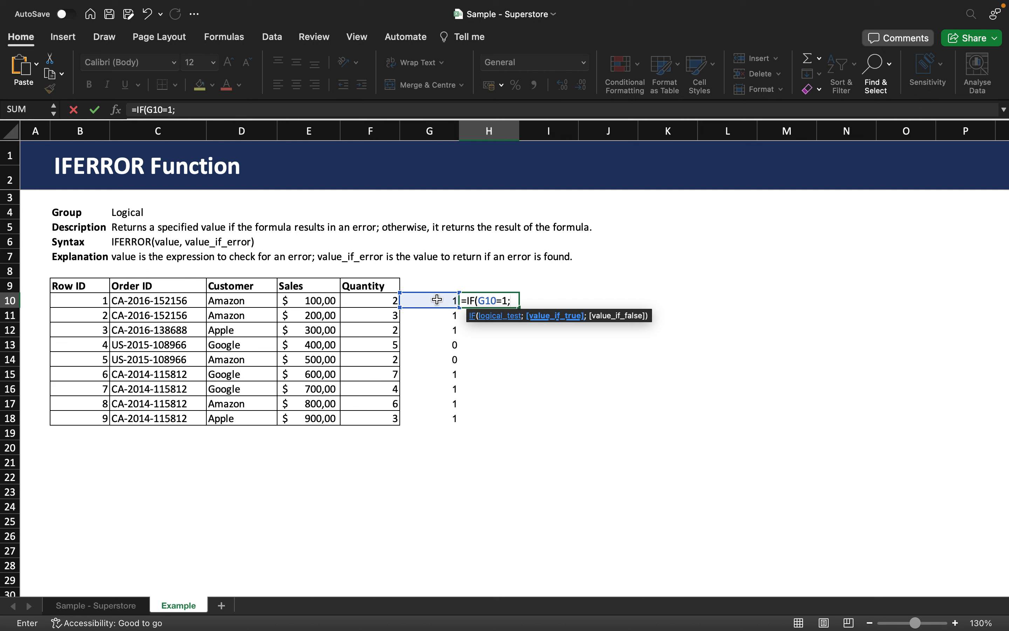
type("\"Canada\";")
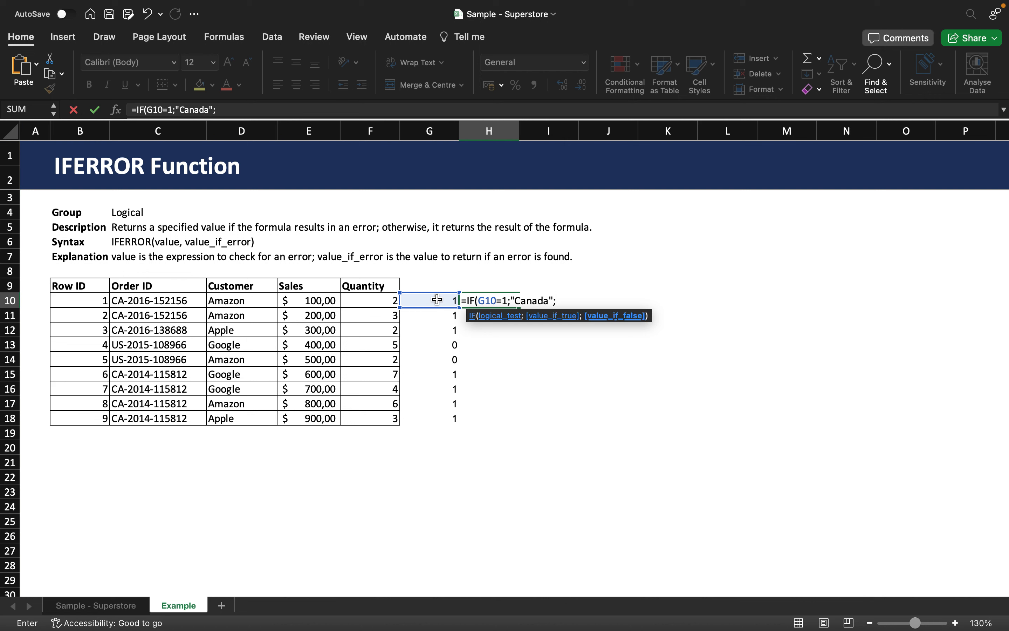
type("\"USA\")")
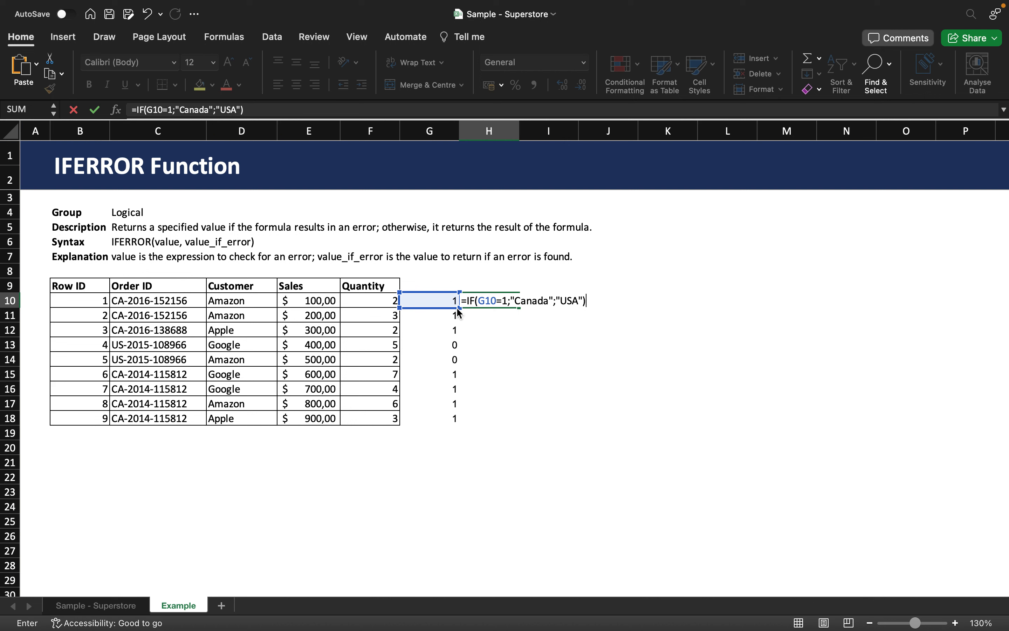
left_click_drag(457, 308, 442, 419)
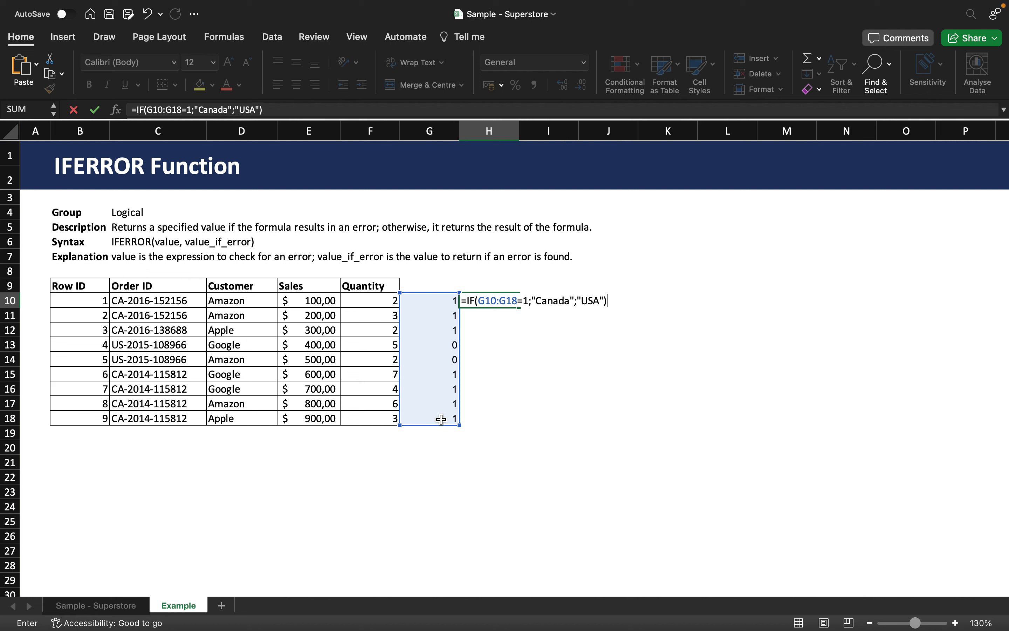
key("Return")
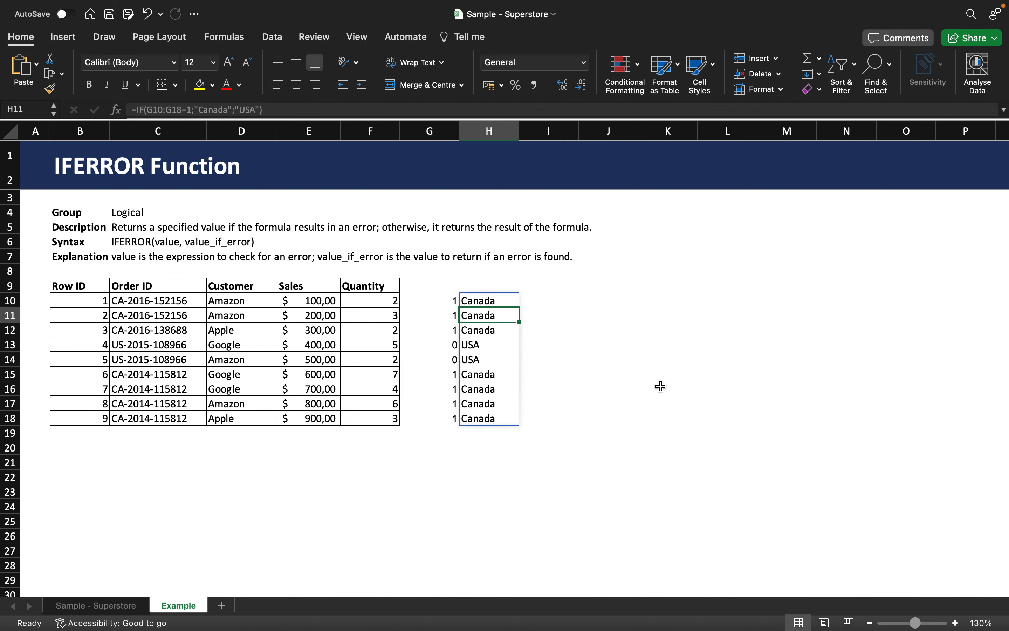
- Check the country labels in H13 and H14 for the two US orders
left_click(509, 347)
left_click(496, 356)
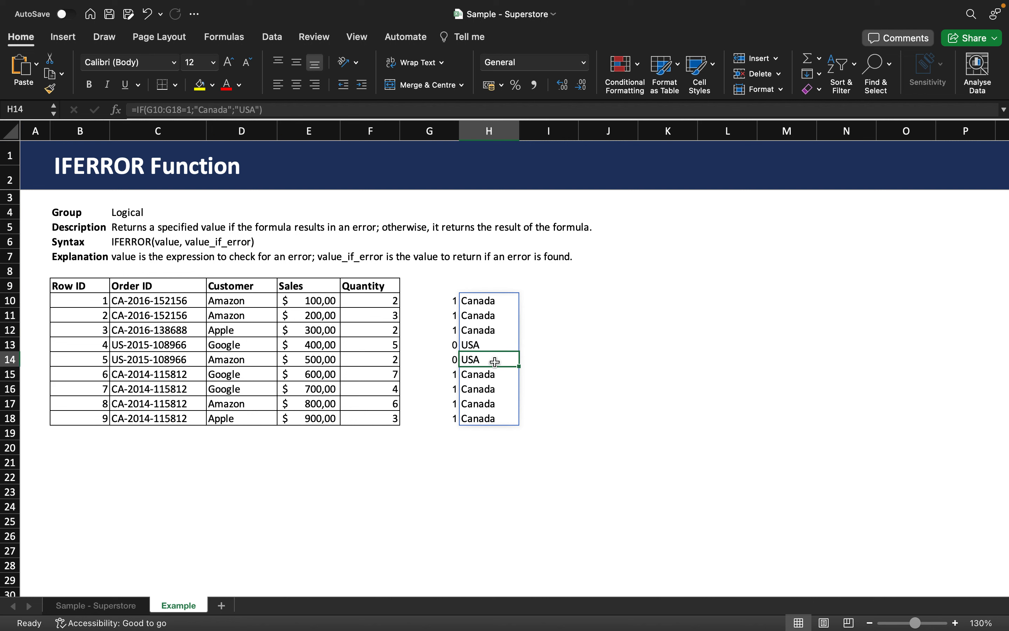
left_click(491, 346)
left_click(478, 363)
- Remove the IFERROR wrapper from G13 so its formula is =FIND("CA";C13), and compare cells G13 and H13
left_click(449, 346)
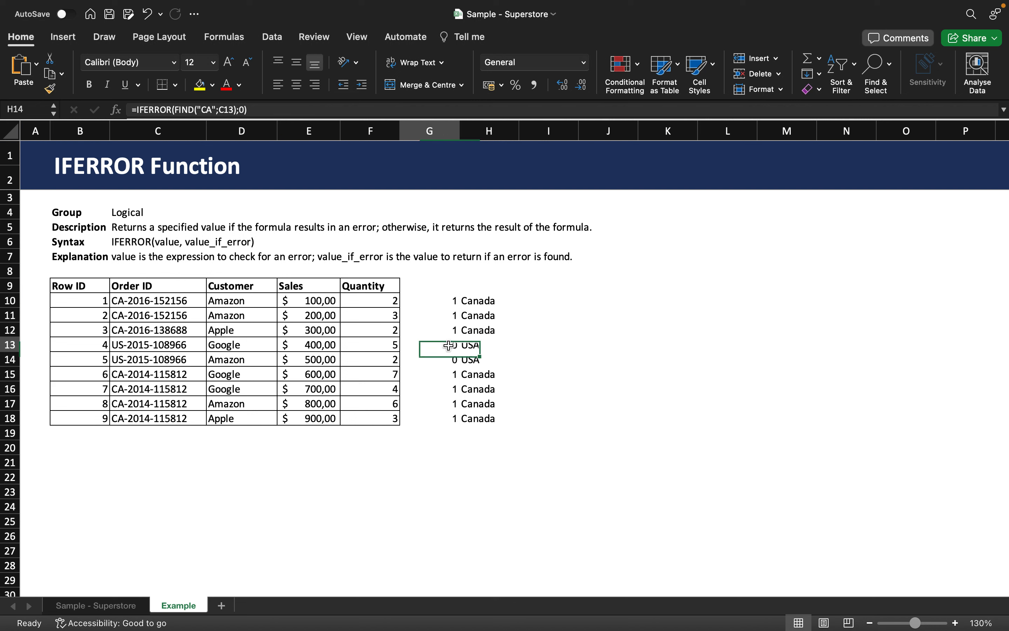
left_click(168, 107)
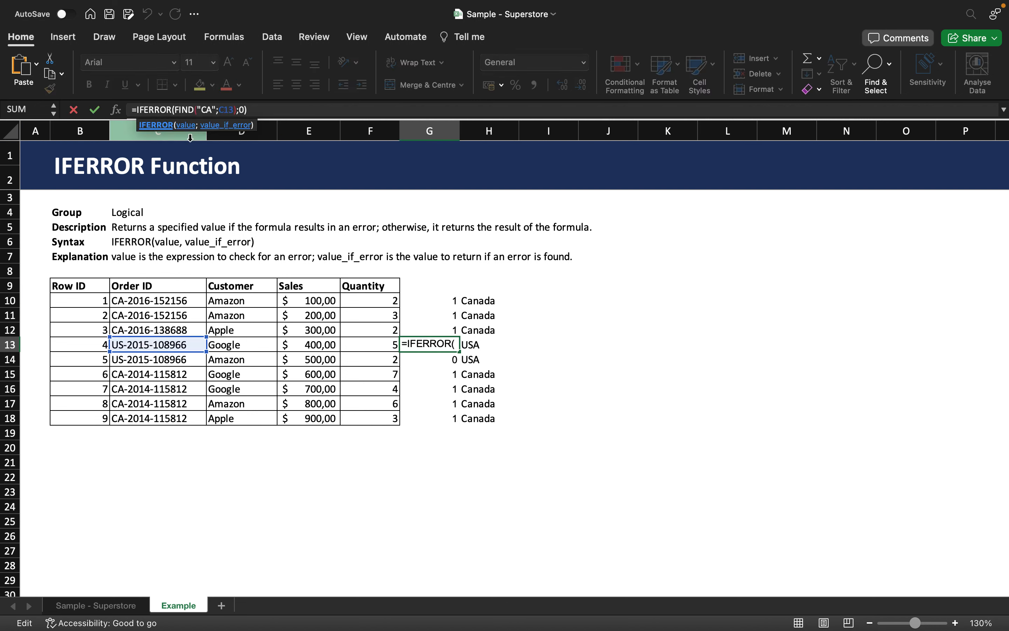
key("BackSpace")
key("BackSpace")
key("BackSpace")
key("BackSpace")
key("BackSpace")
key("BackSpace")
key("BackSpace")
key("BackSpace")
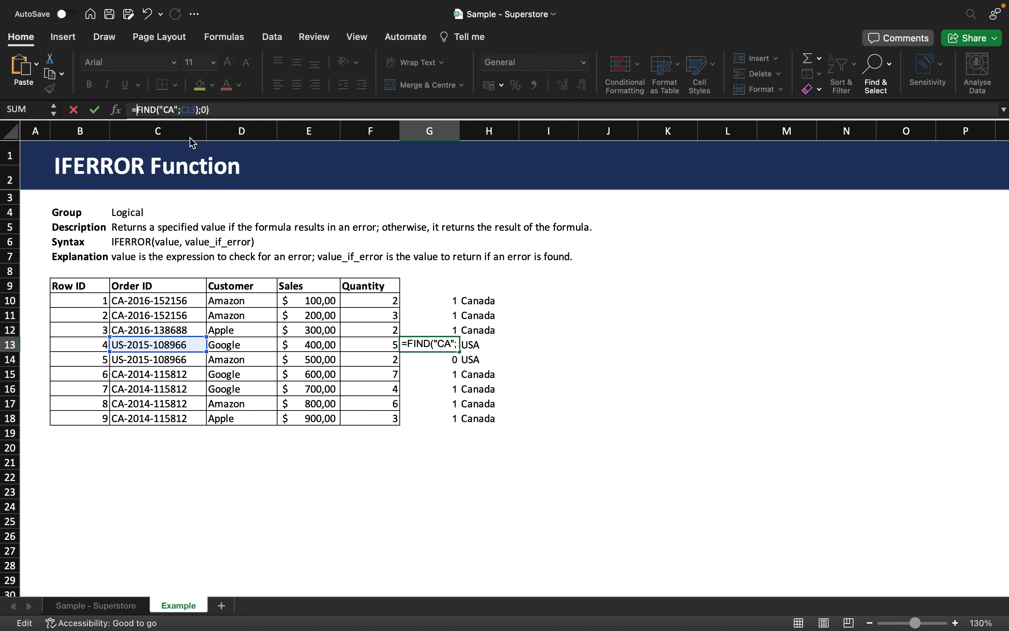
left_click(229, 107)
key("BackSpace")
key("BackSpace")
key("BackSpace")
key("Return")
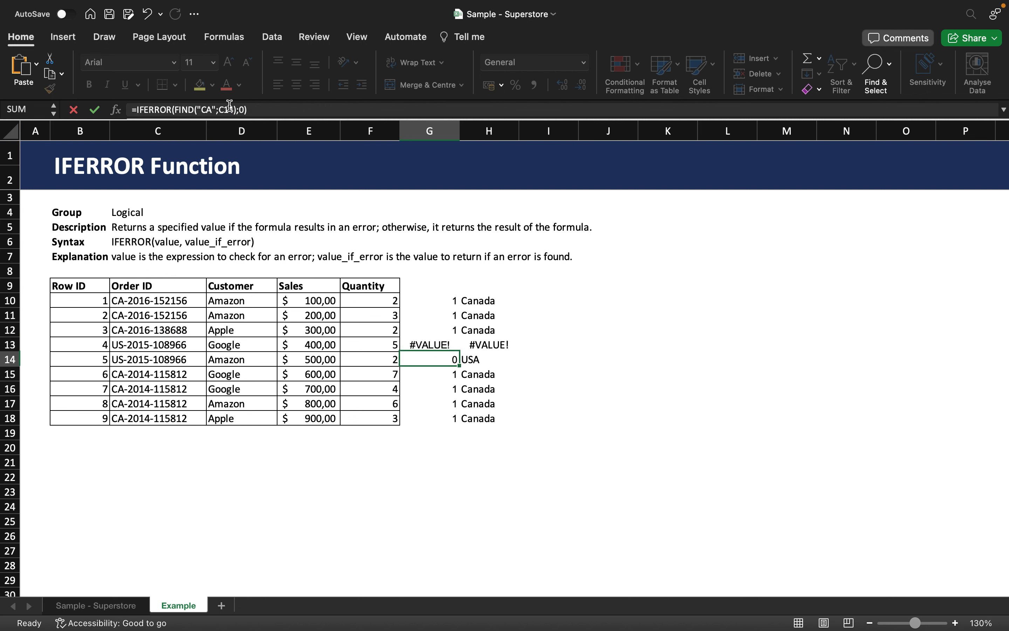
left_click(434, 344)
key("Right")
key("Left")
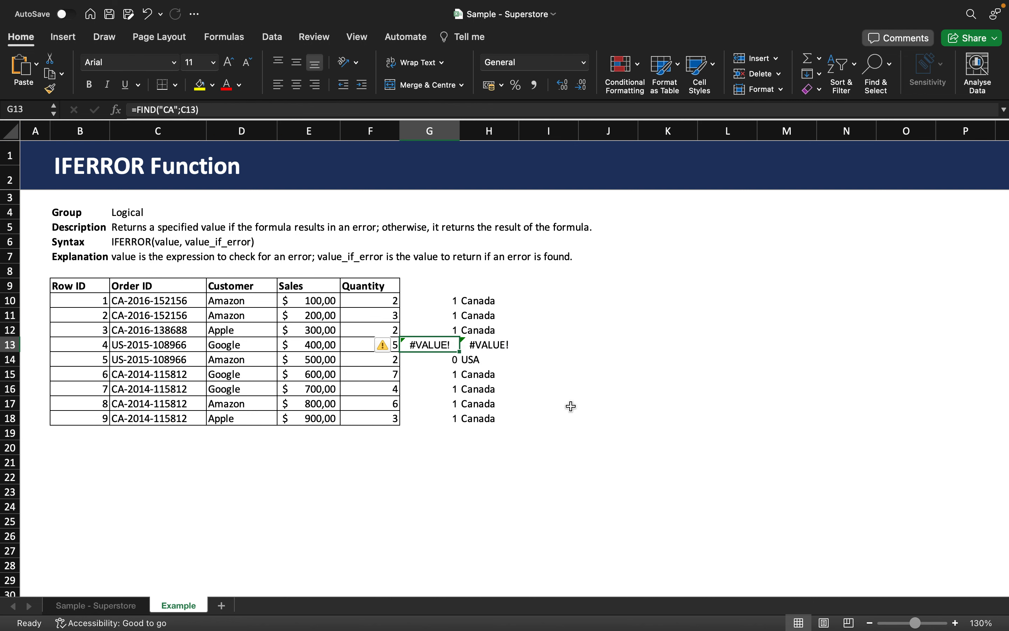
- Enter the division formula =E10/0 in cell I10
left_click(540, 295)
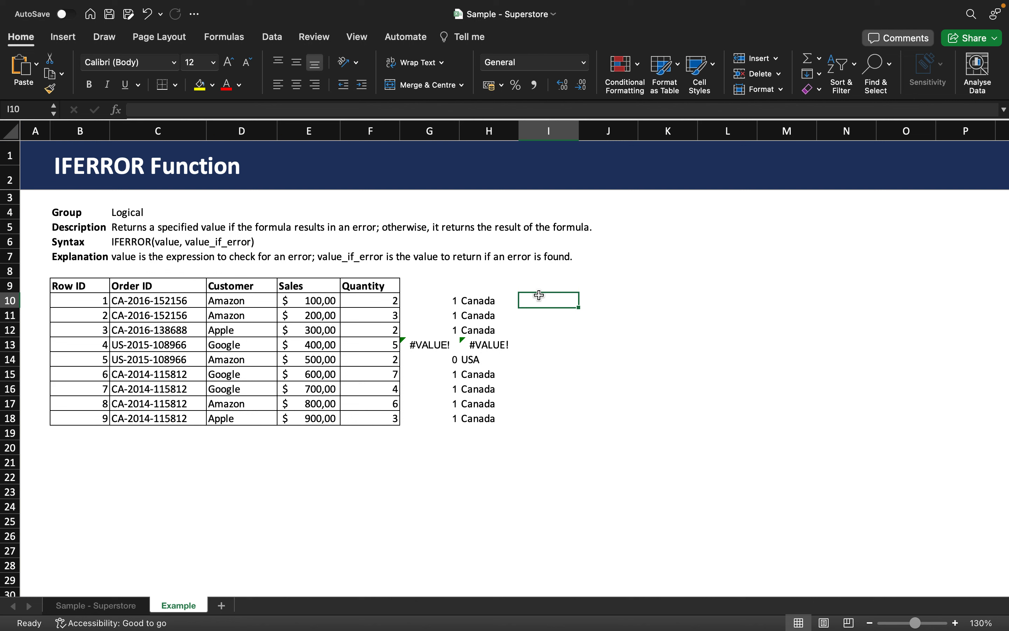
type("=")
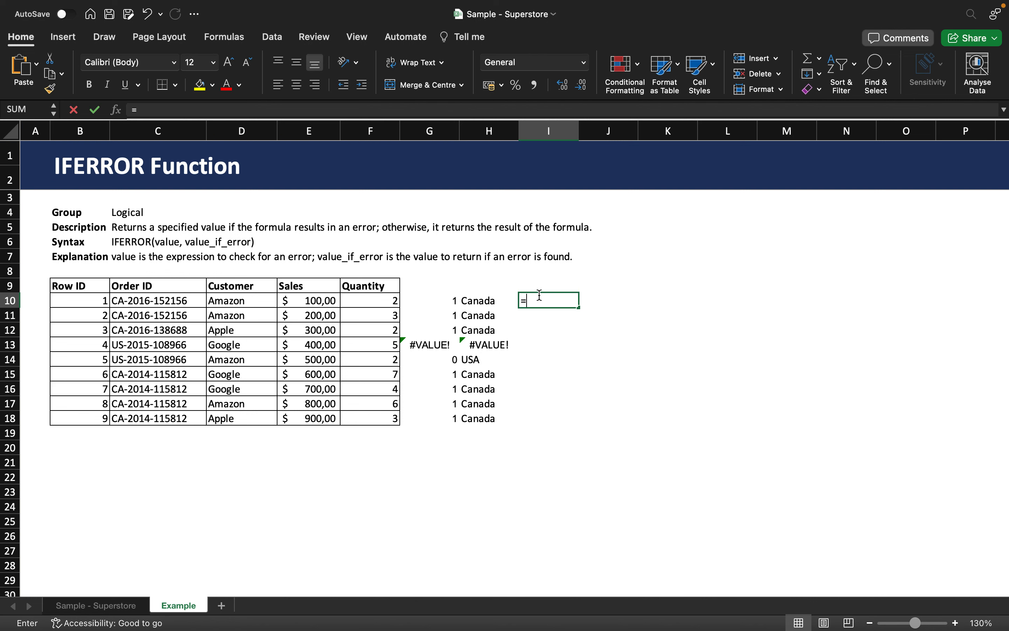
left_click(321, 300)
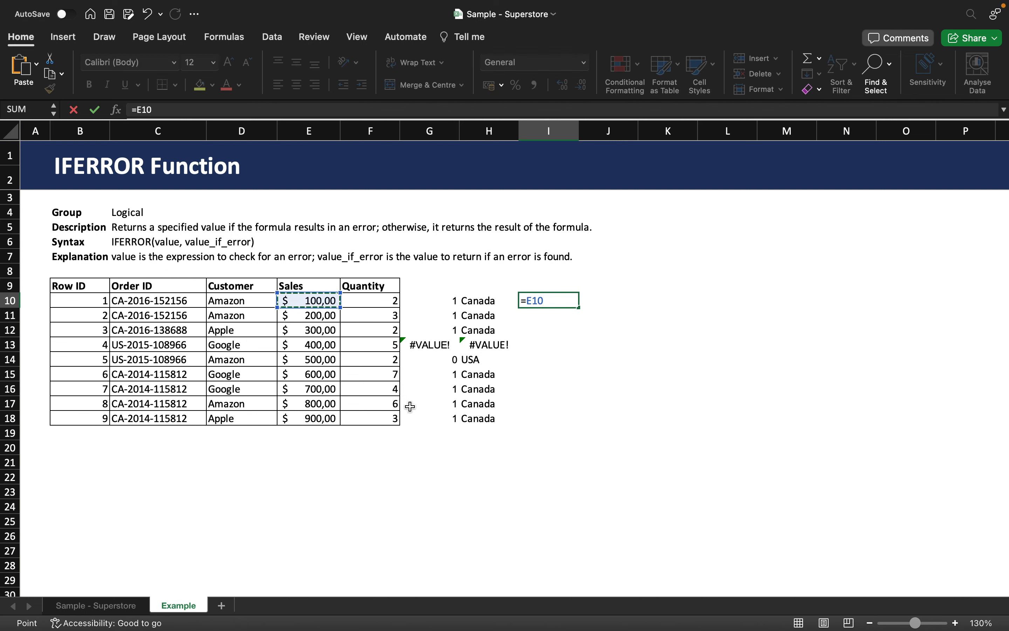
type("/0")
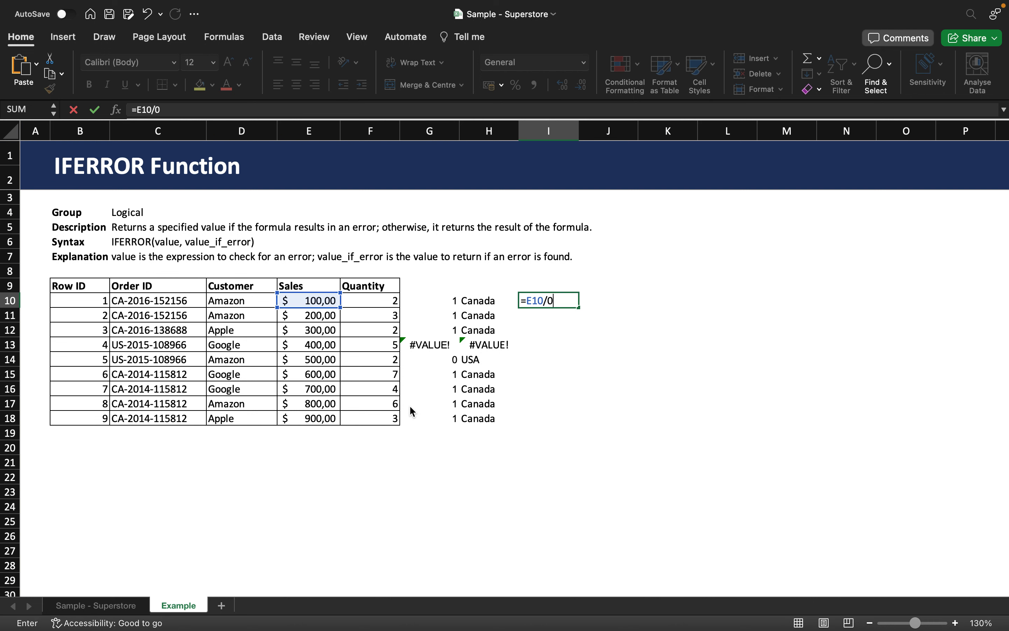
key("ctrl+Return")
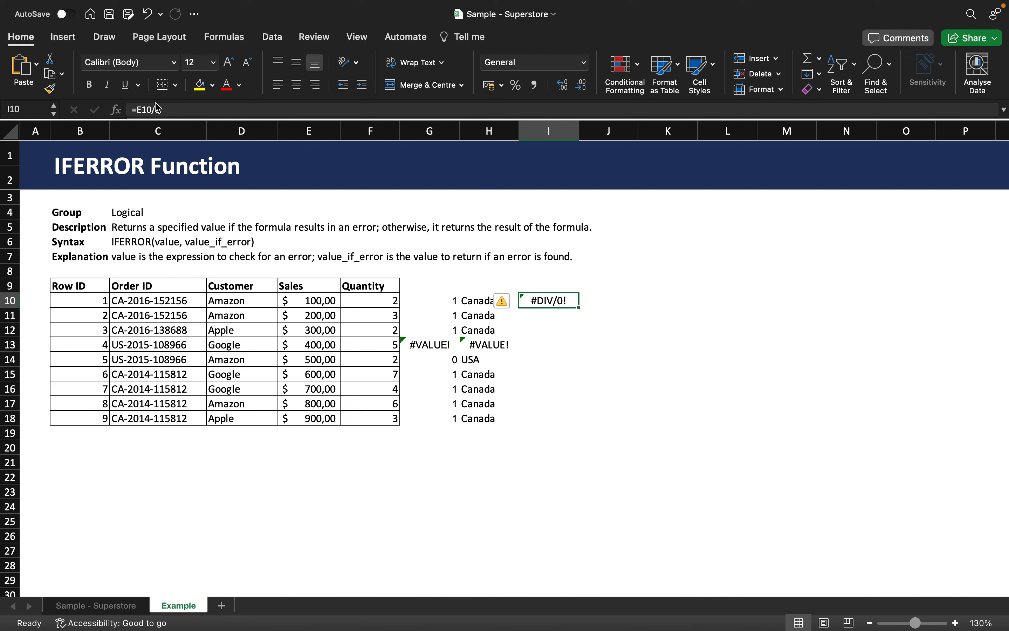
- Wrap the division in I10 in IFERROR with 5 as the error value: =IFERROR(E10/0;5)
left_click(137, 109)
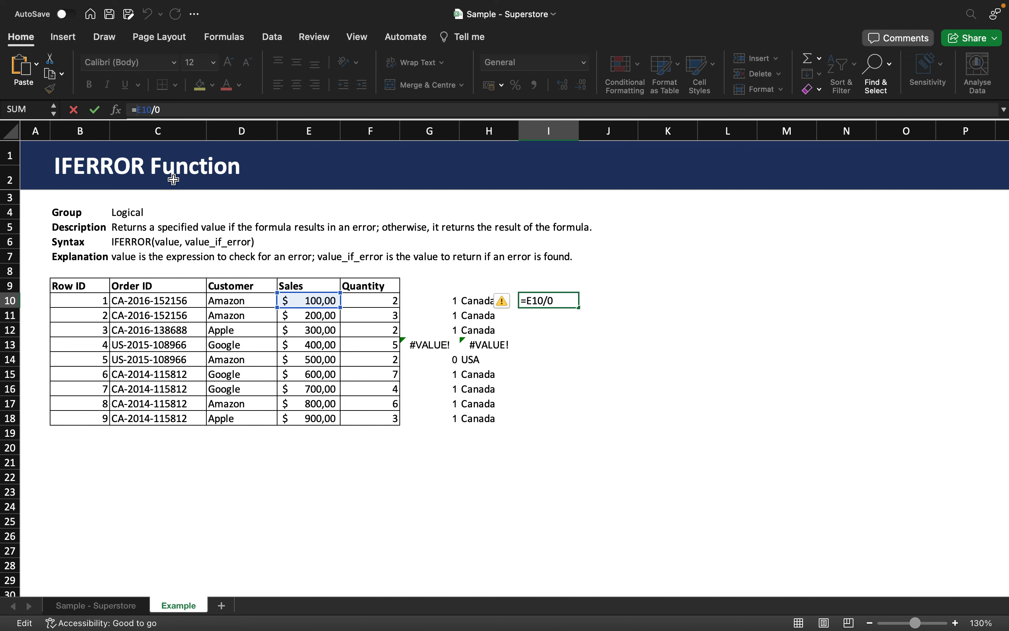
type("IFERROR")
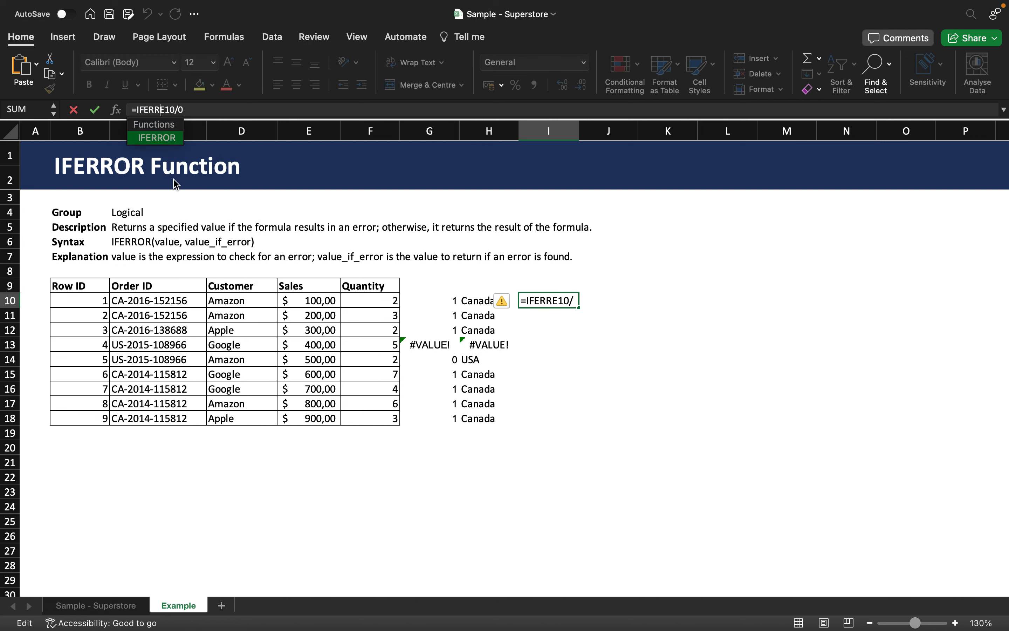
key("BackSpace")
type("R(")
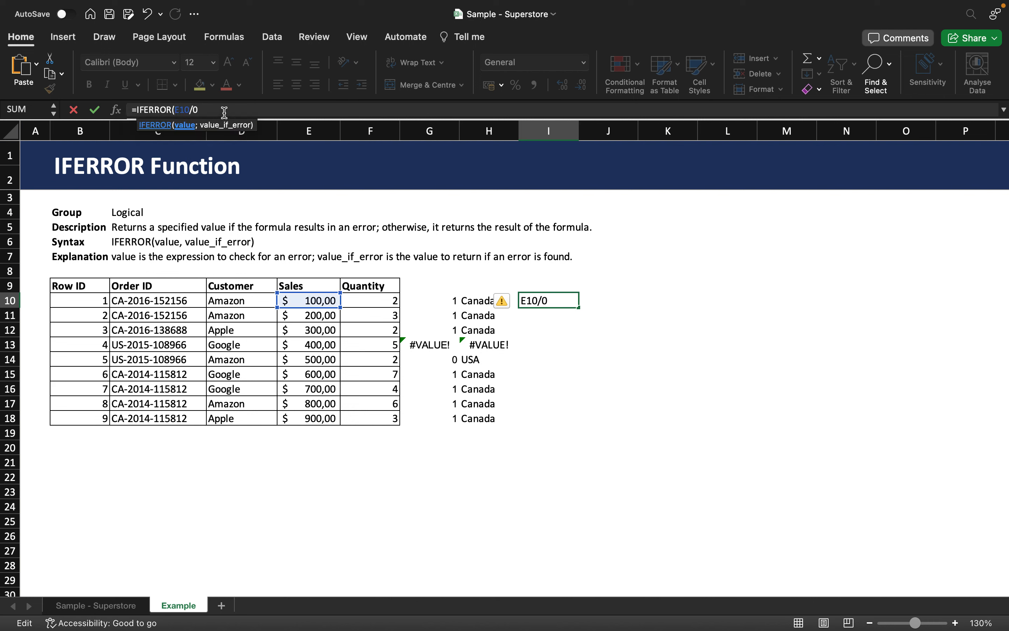
type(";5)")
key("Return")
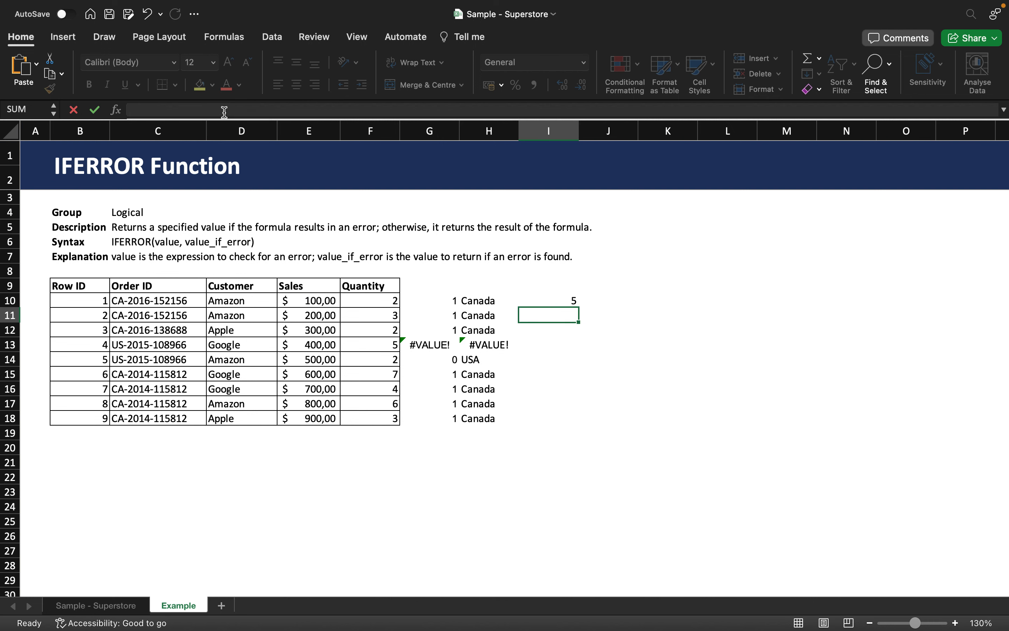
- Fill the IFERROR formula from I10 down to I18 and check several of the filled cells
left_click(549, 296)
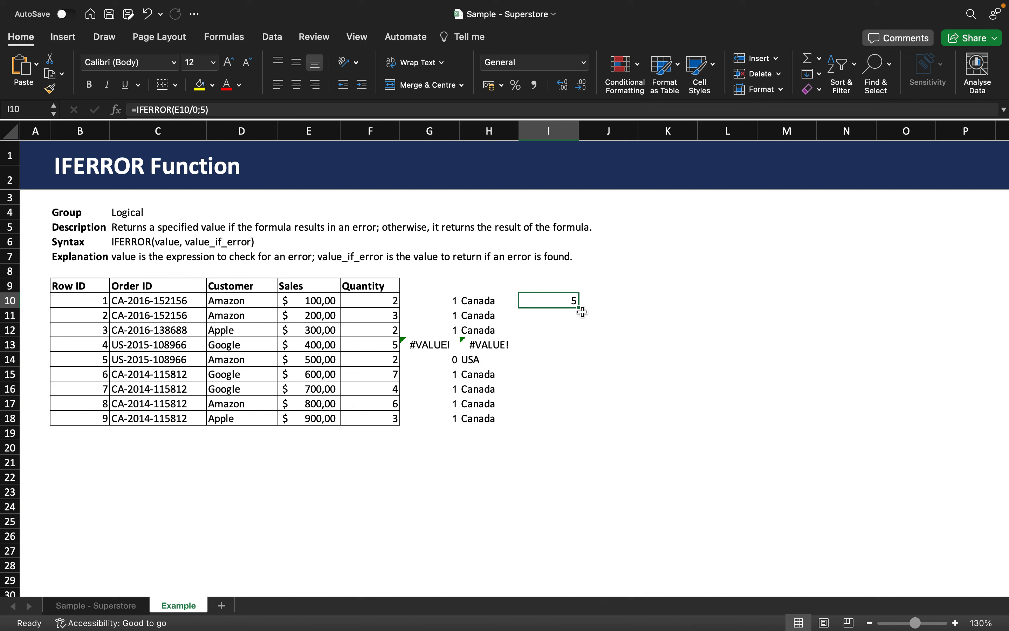
left_click_drag(579, 307, 584, 423)
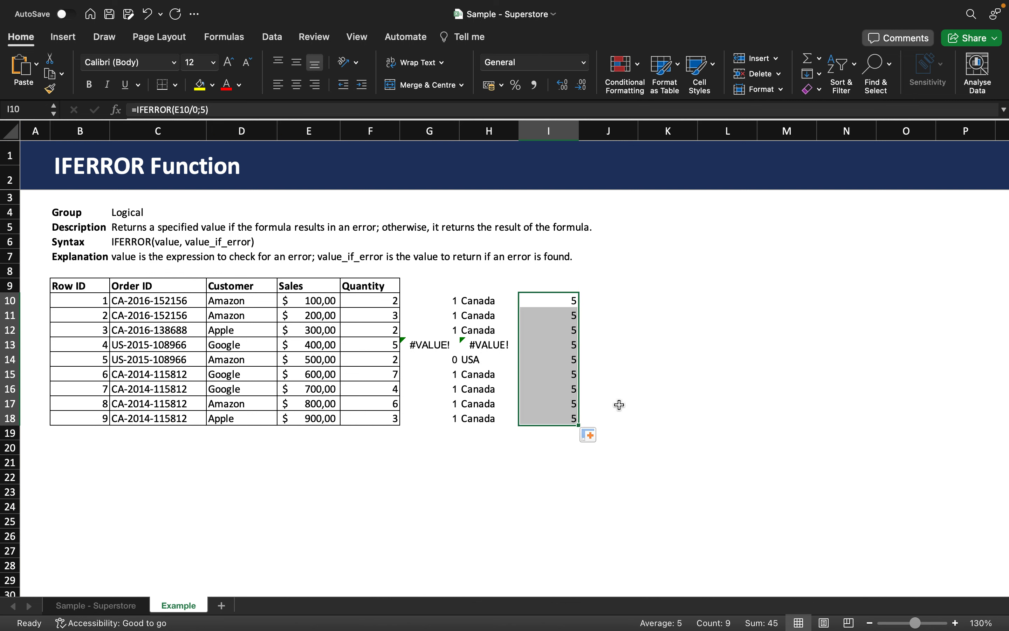
left_click(619, 405)
left_click(569, 329)
left_click(557, 355)
left_click(554, 403)
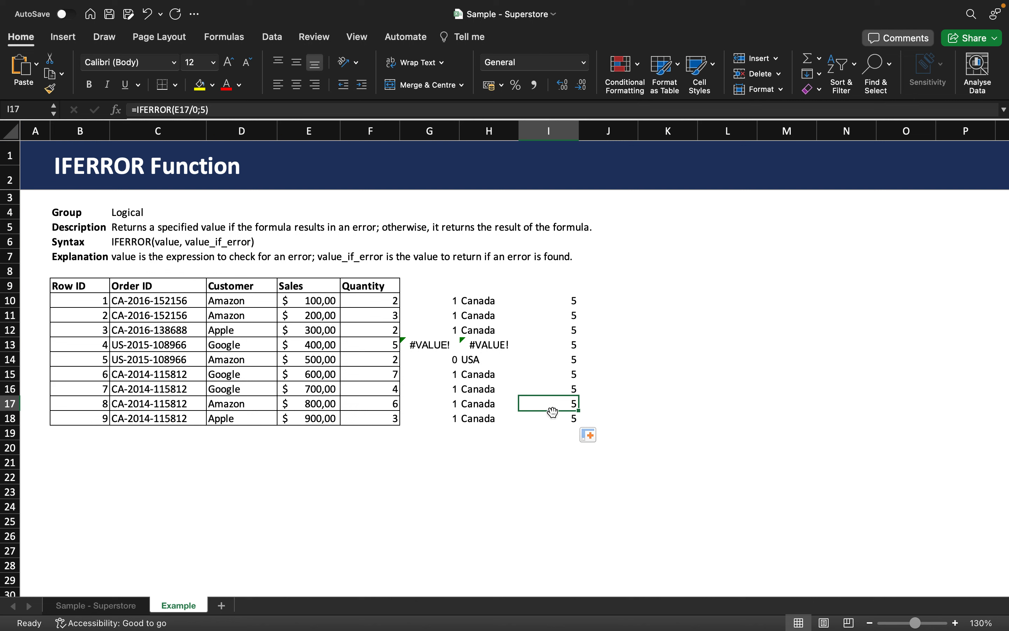
left_click(551, 417)
left_click(545, 403)
left_click(567, 319)
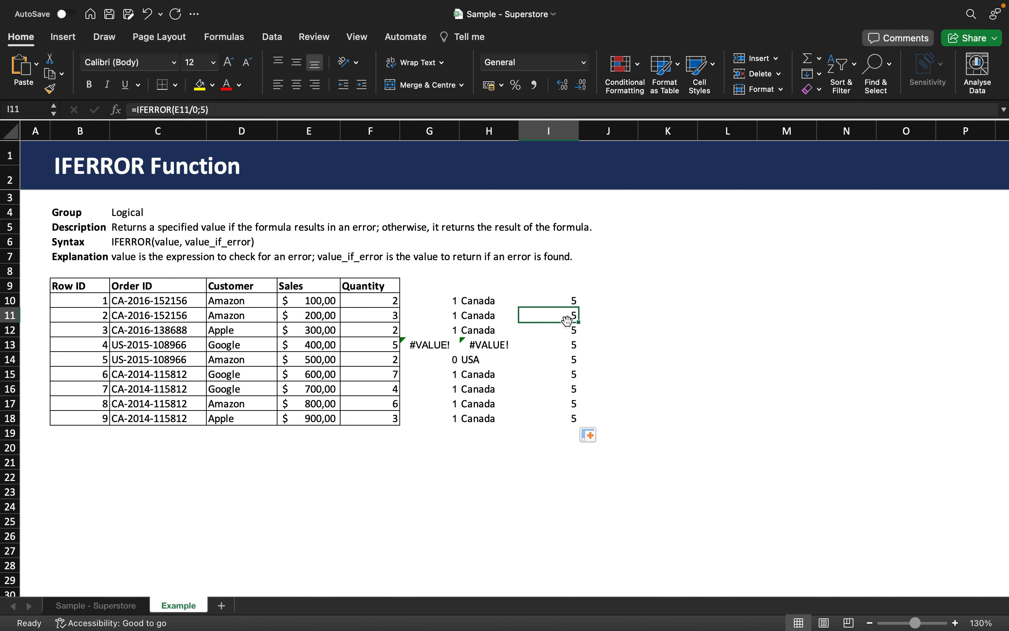